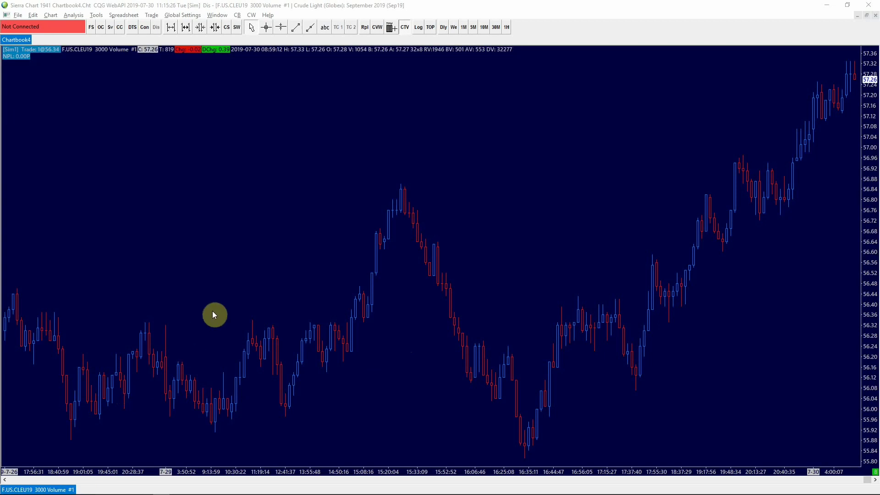
- Add the Volume Weighted Average Price - Rolling study, keeping its default settings
right_click(231, 291)
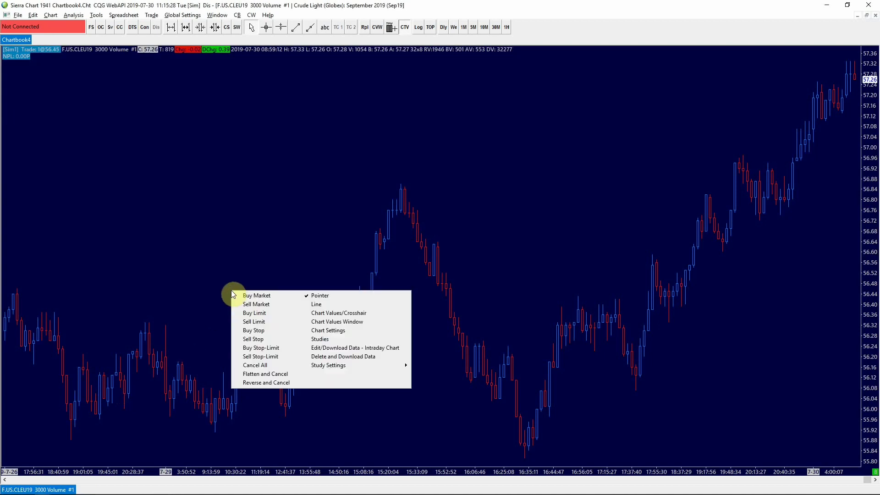
click(331, 339)
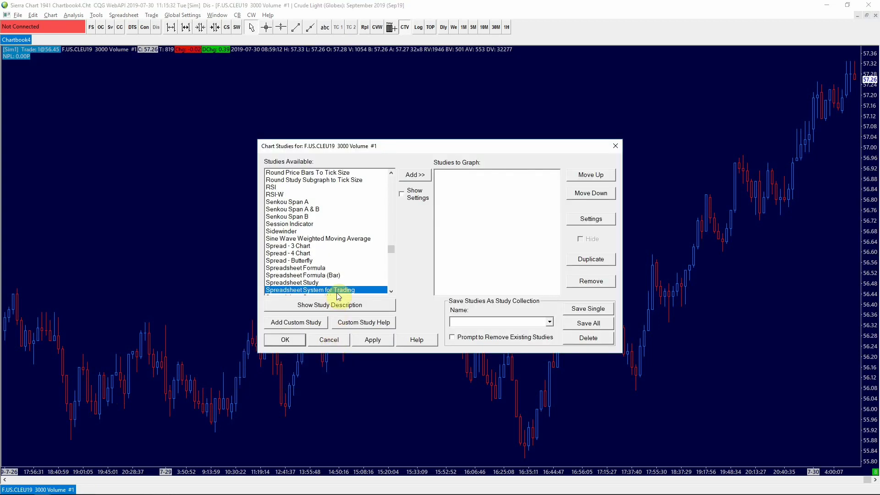
key(v)
click(390, 287)
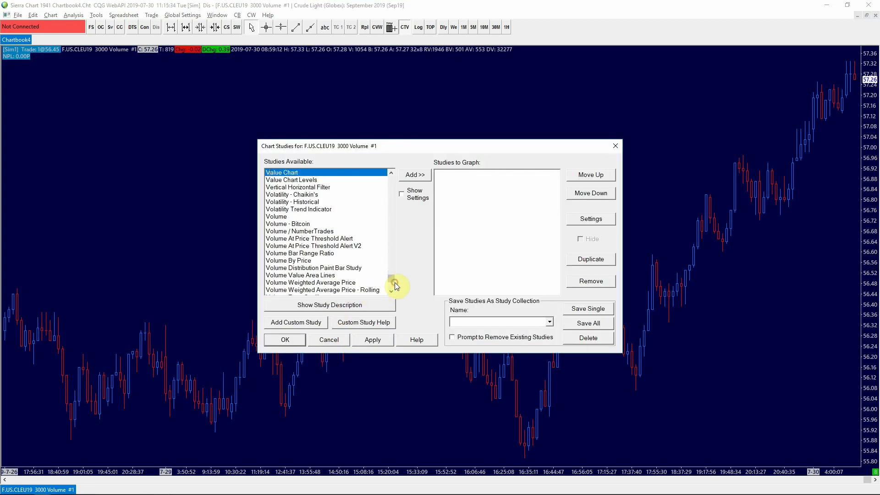
click(361, 290)
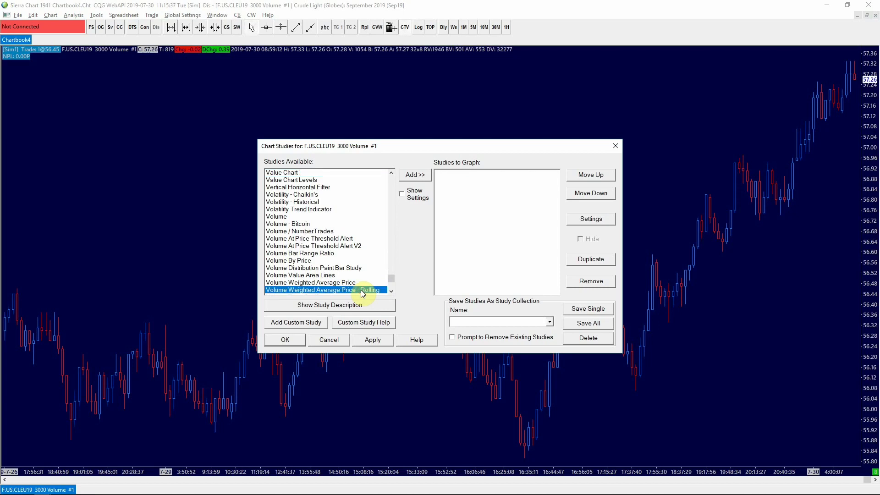
click(416, 179)
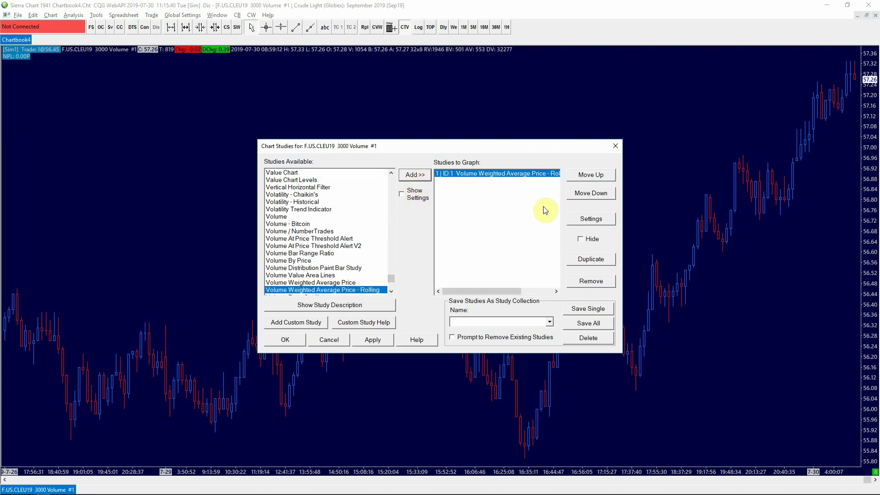
click(590, 218)
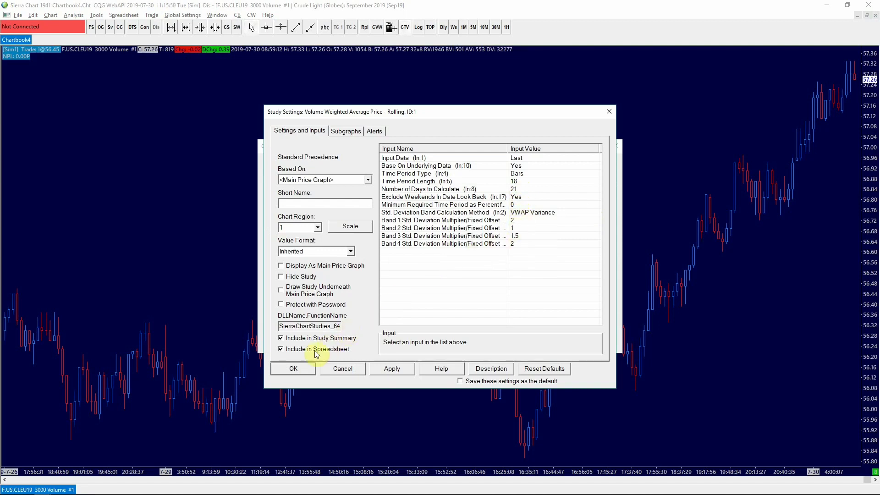
click(292, 368)
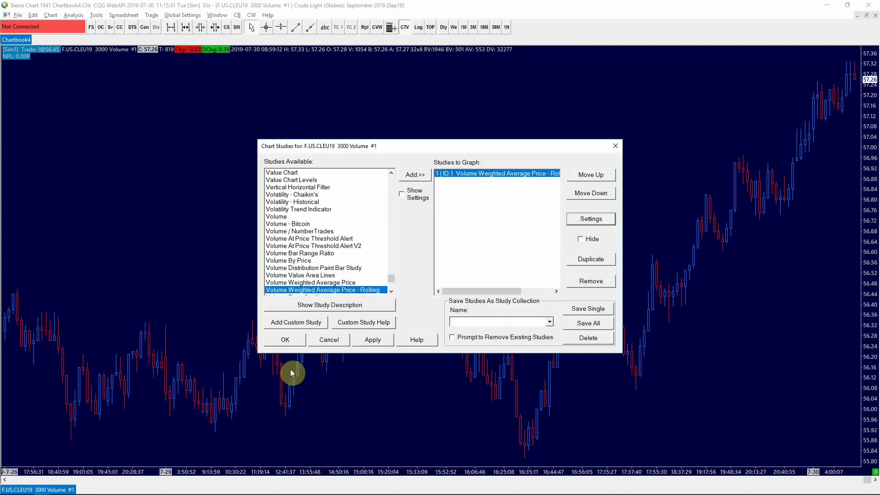
- Add the Ask/Bid Volume Difference Bars study and apply both studies to the chart
click(312, 275)
key(Home)
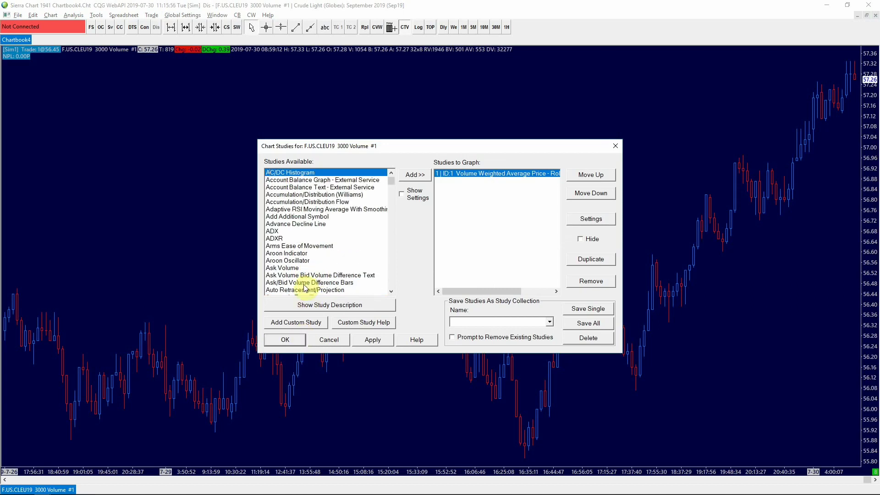
click(304, 283)
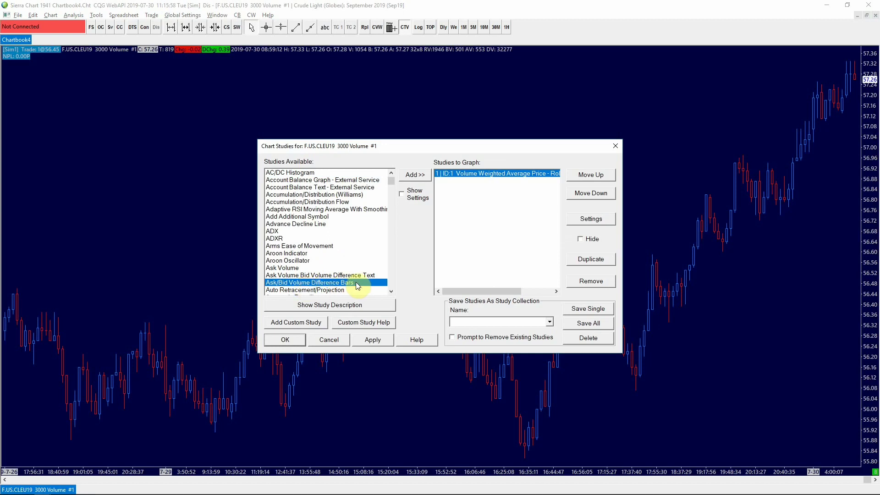
click(416, 180)
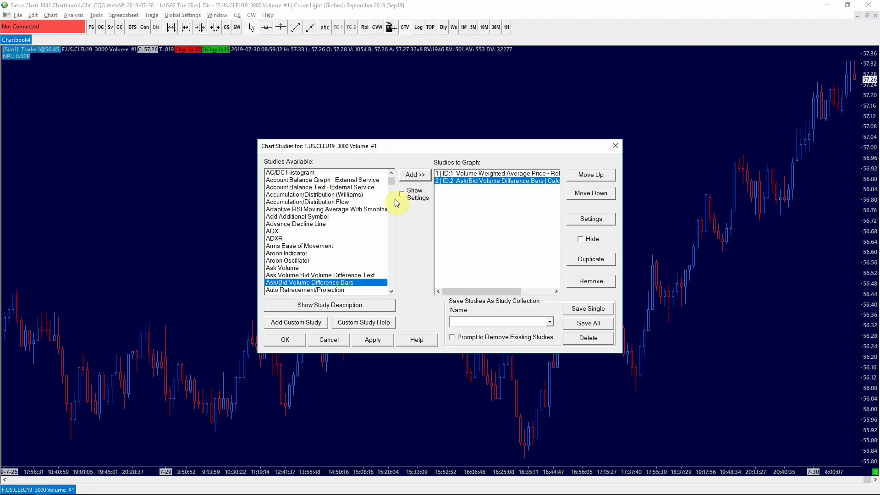
click(277, 340)
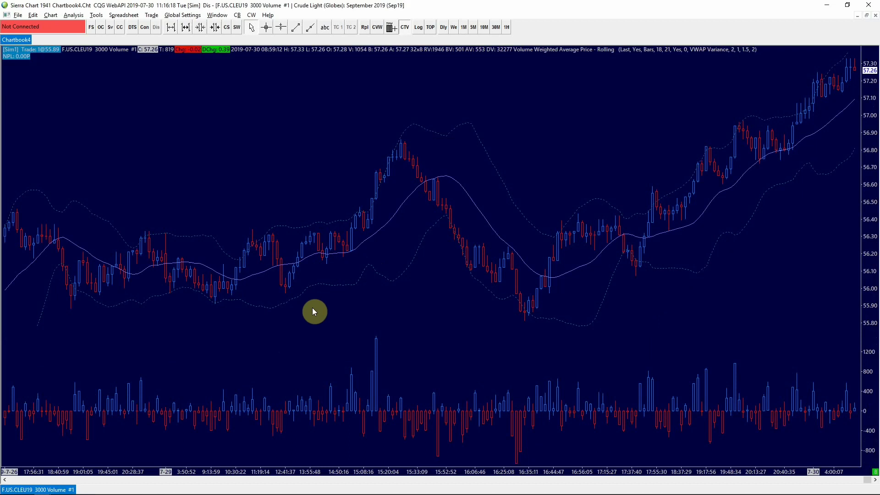
- Add the Spreadsheet System for Trading study to the chart's studies
right_click(340, 309)
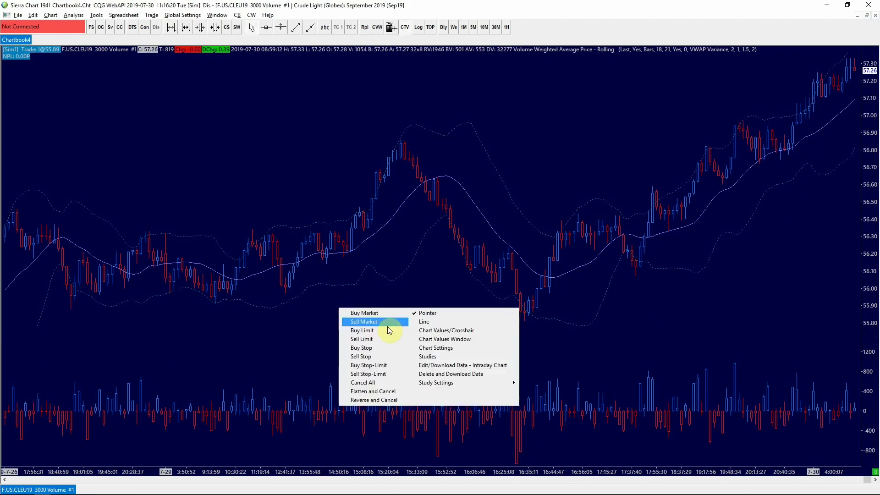
click(434, 355)
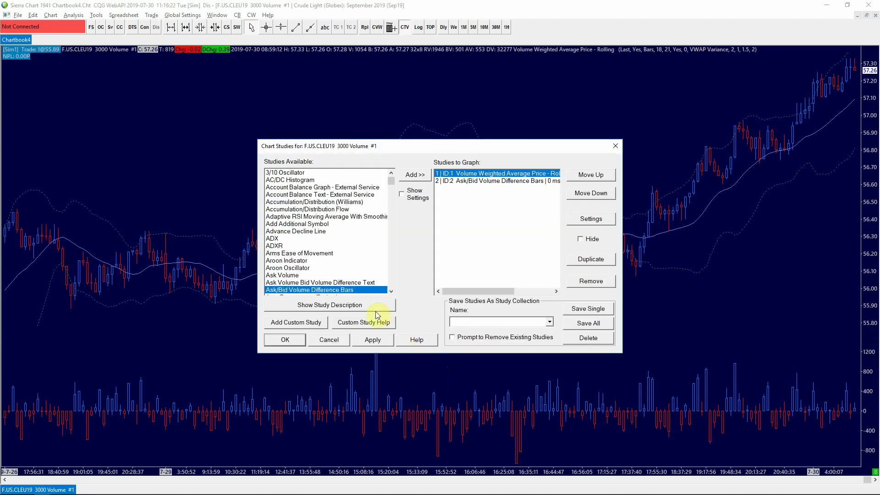
click(362, 283)
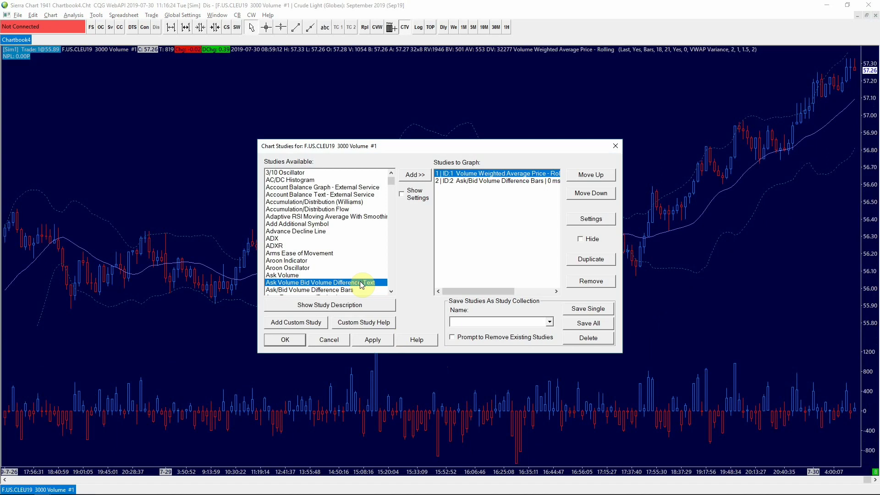
key(s)
click(389, 282)
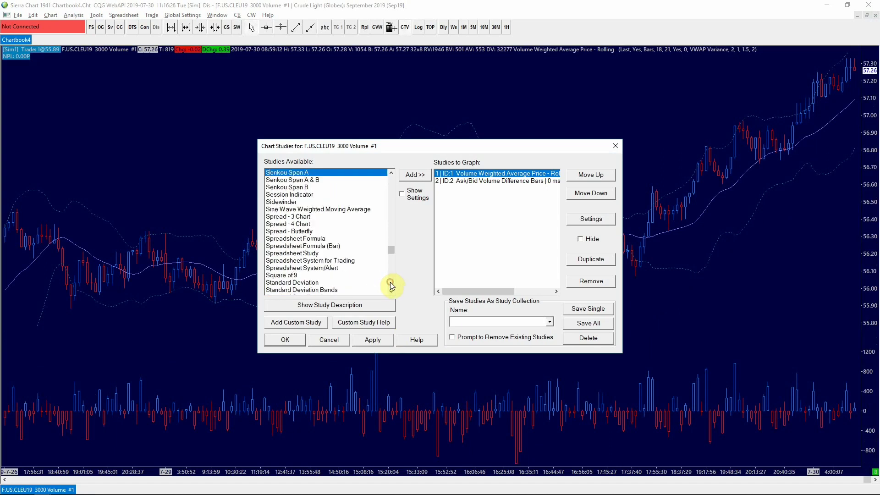
click(349, 265)
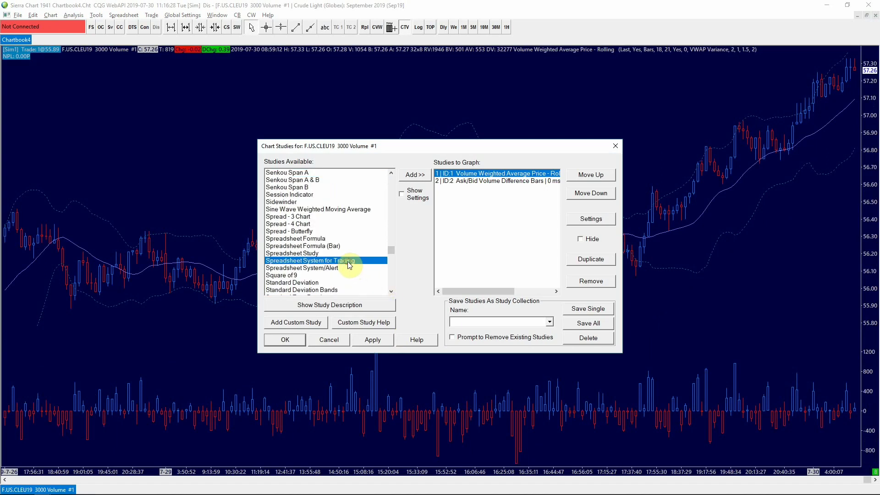
click(417, 177)
click(417, 177)
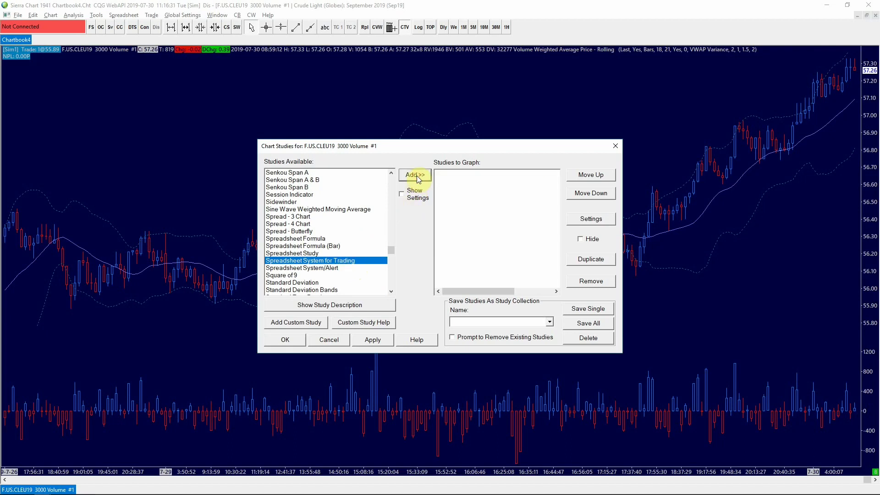
- Set Maximum Position Allowed to 3 and Allow Multiple Entries in Same Direction to Yes
click(584, 222)
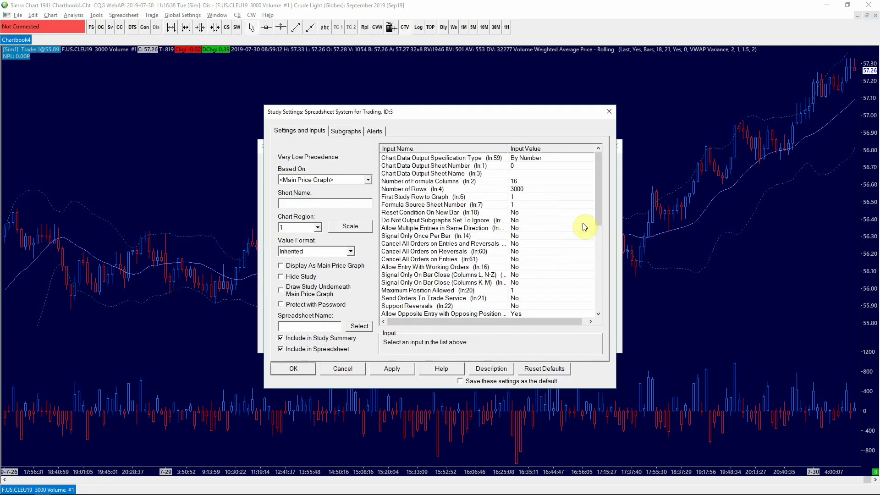
click(533, 289)
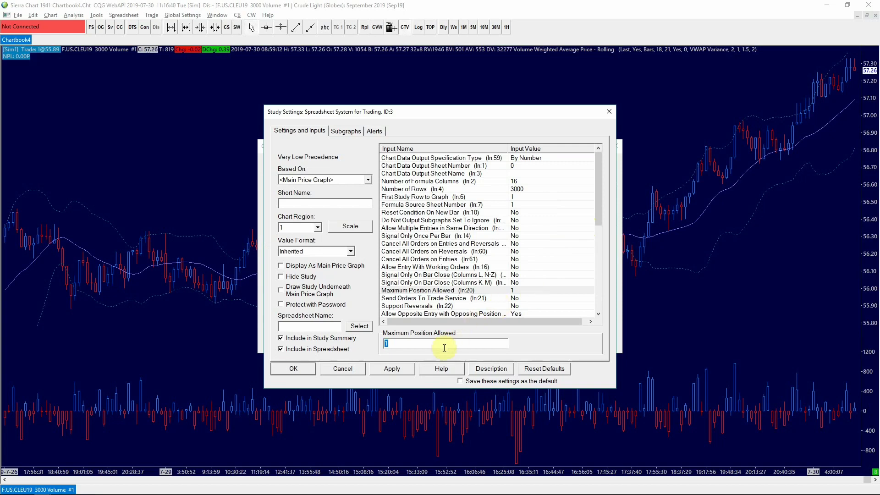
text(3)
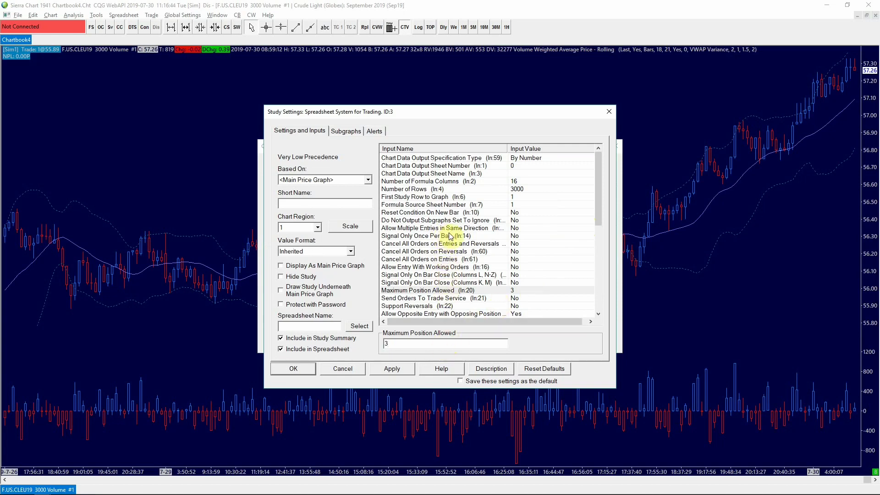
click(526, 228)
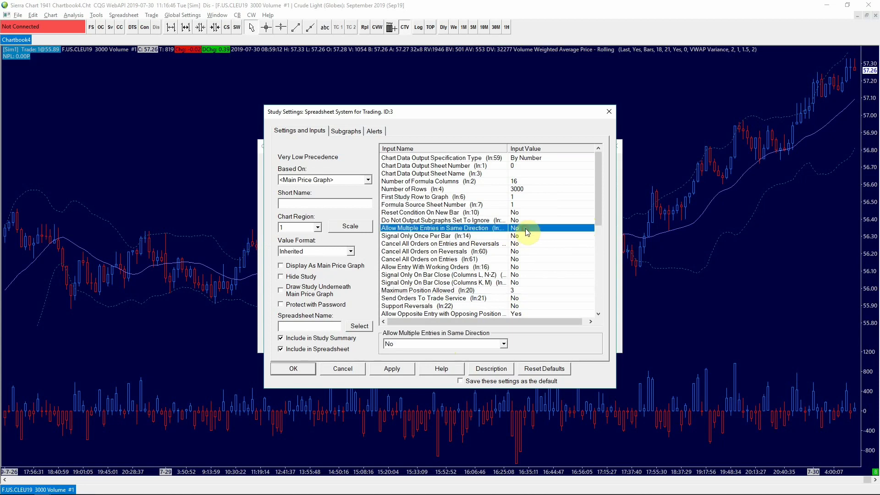
click(503, 344)
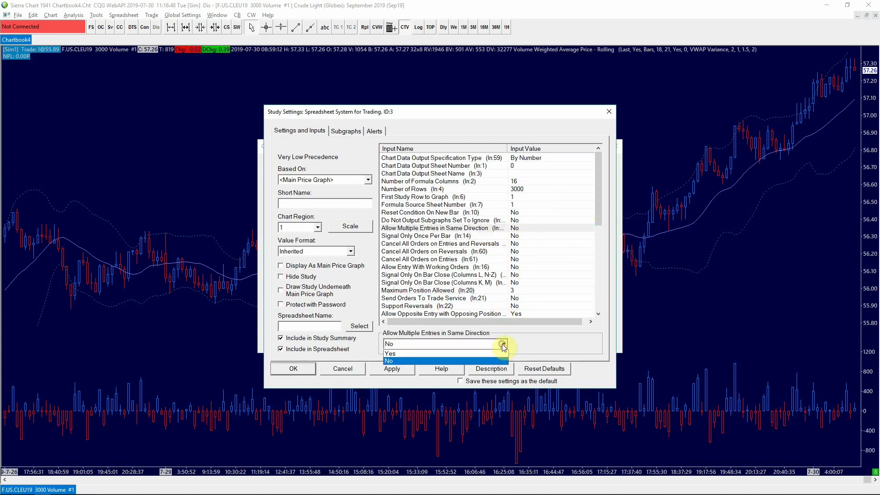
click(484, 351)
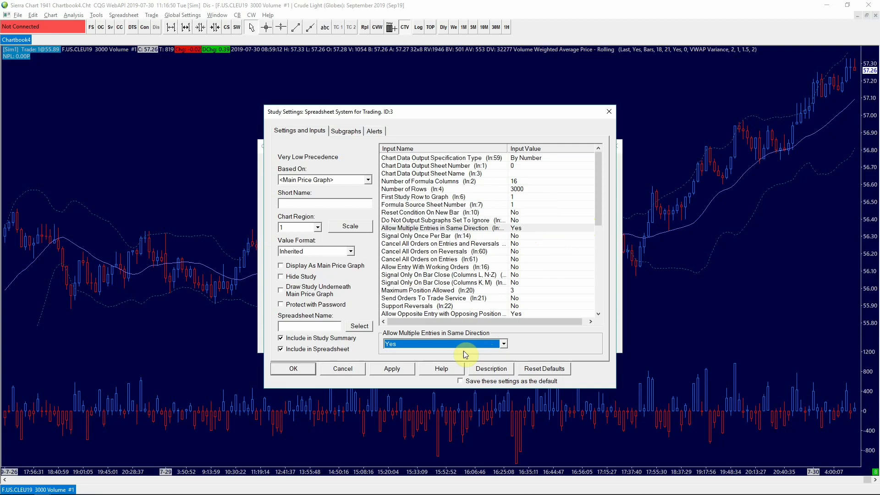
click(294, 369)
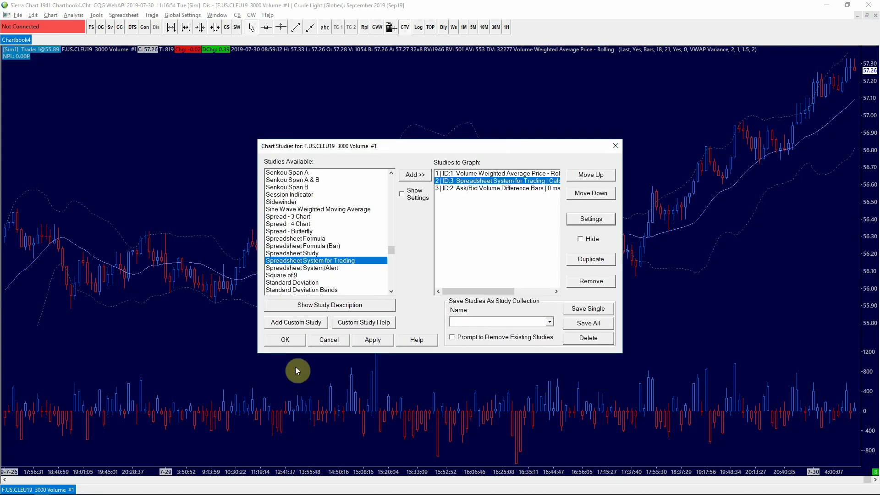
- Apply the studies, open the system spreadsheet, and select trade-signal columns K through N
click(285, 339)
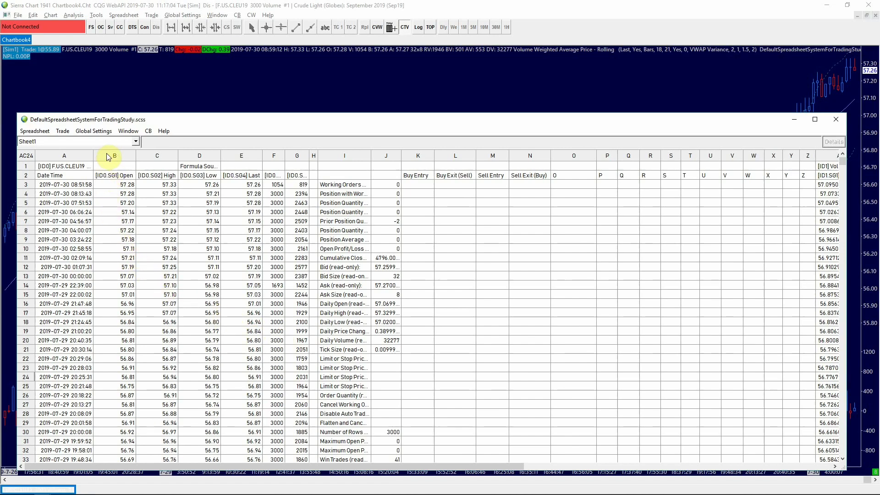
drag(114, 155, 244, 159)
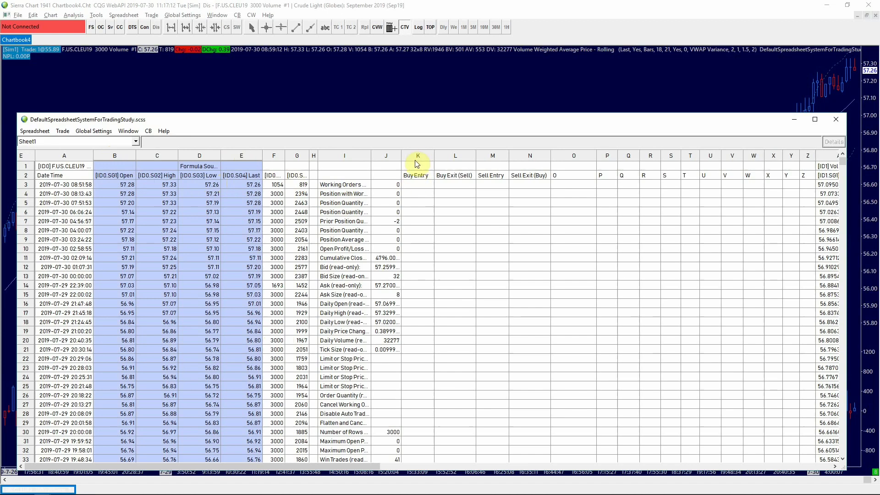
drag(414, 156, 527, 159)
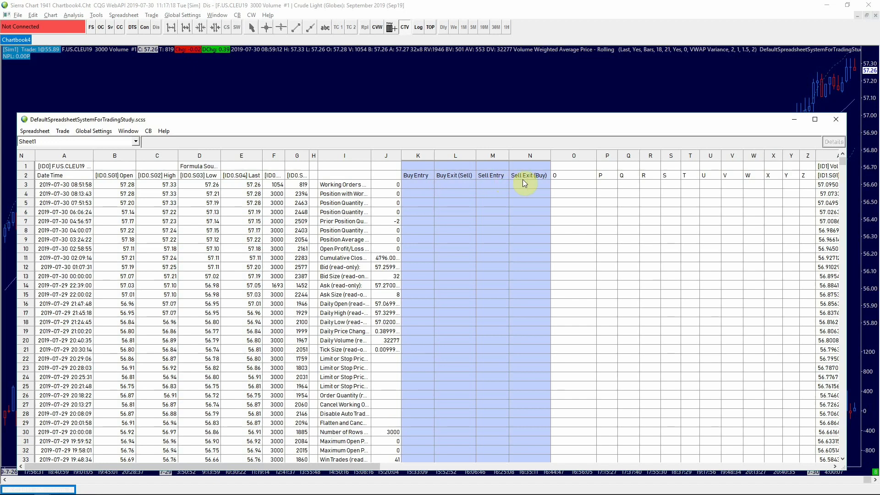
- Title column O 'StDev VolDelta' in cell O2
double_click(568, 173)
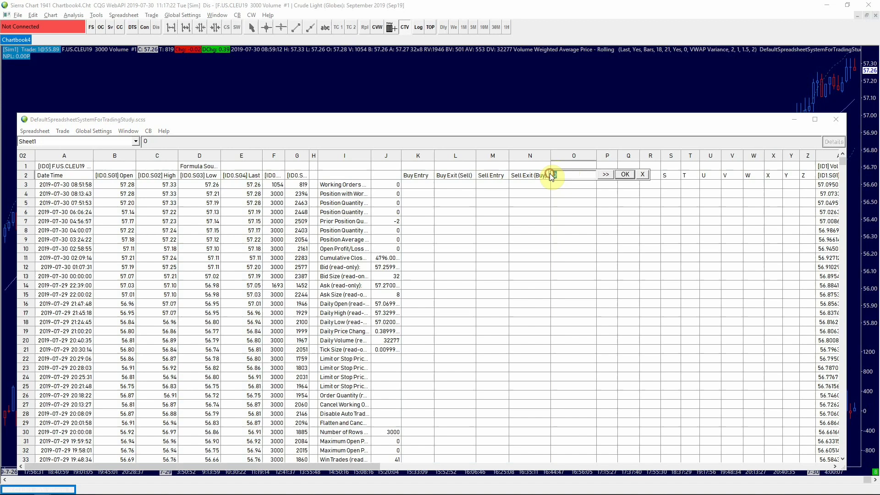
text(StDev VolDelta)
click(624, 175)
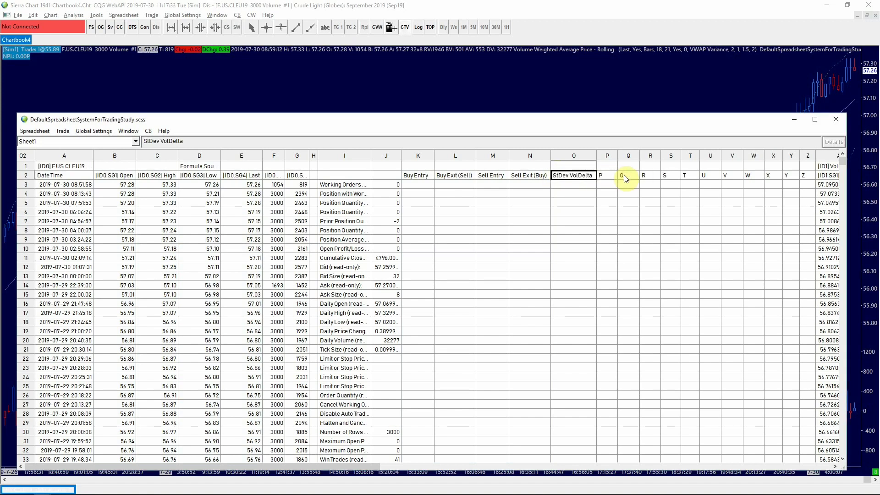
- Start the O3 formula =stdev( using the range AS3:AS22
double_click(566, 185)
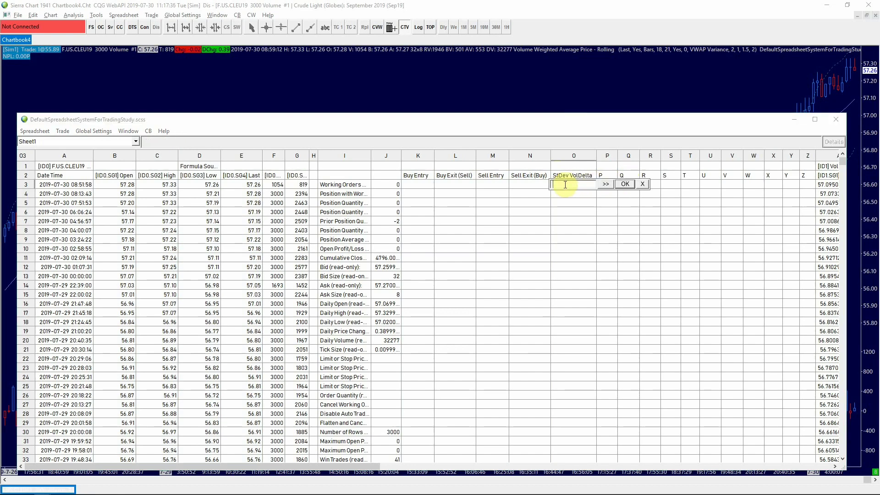
text(=stdev()
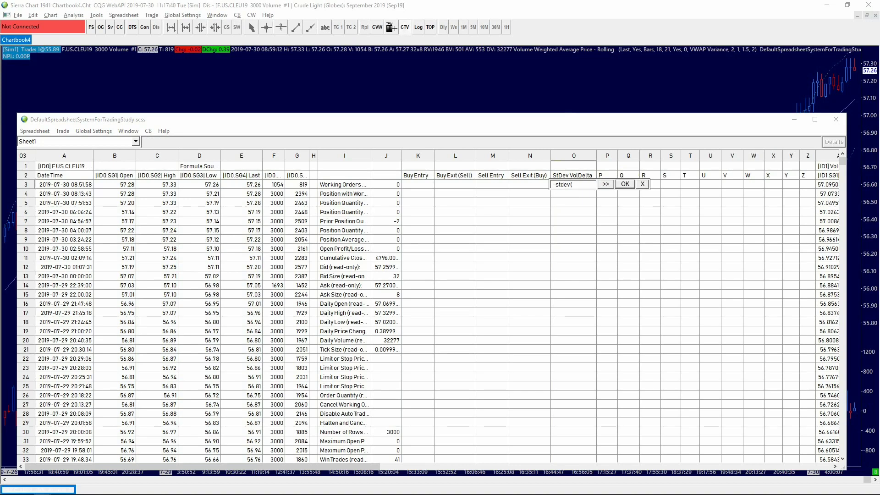
click(648, 466)
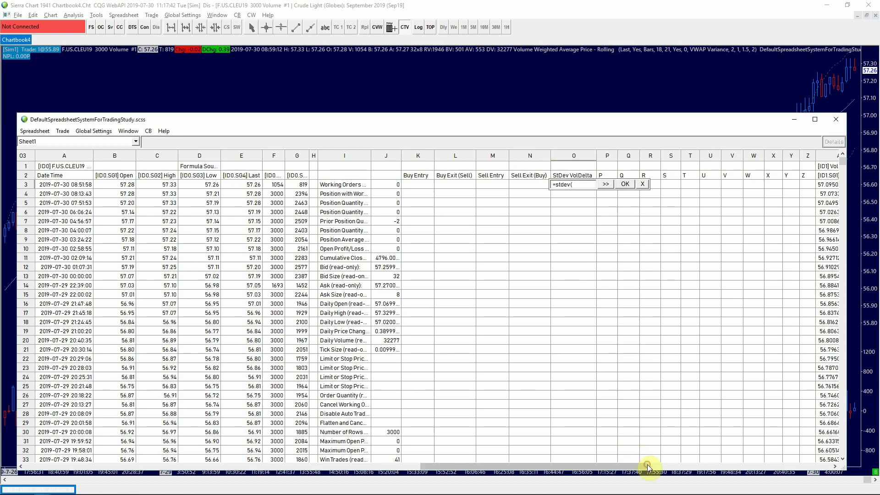
click(667, 467)
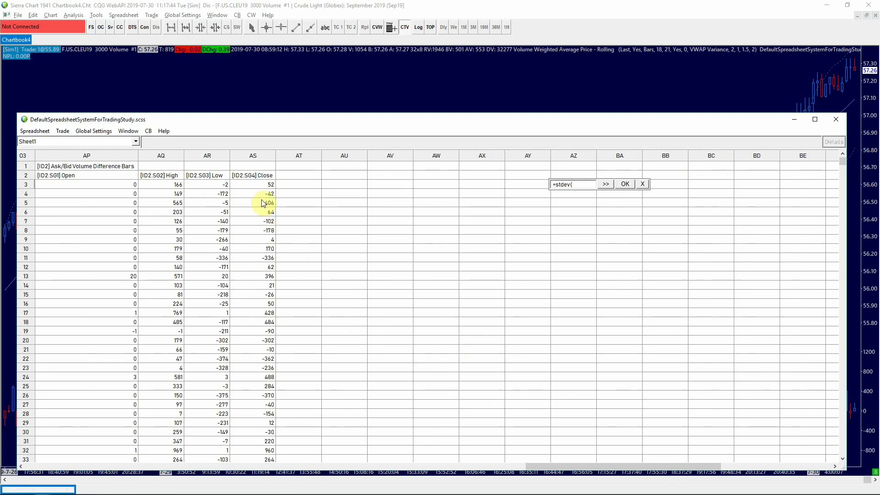
drag(262, 188, 260, 359)
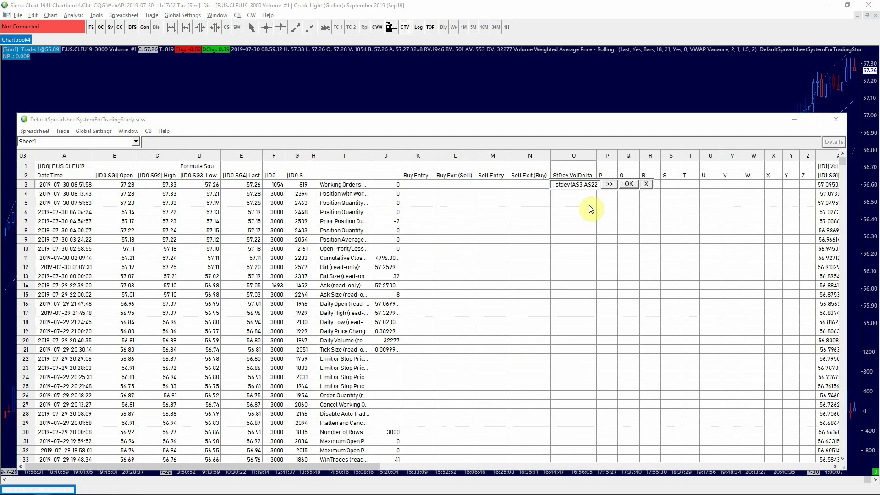
- Close and commit =stdev(AS3:AS22) in cell O3
text())
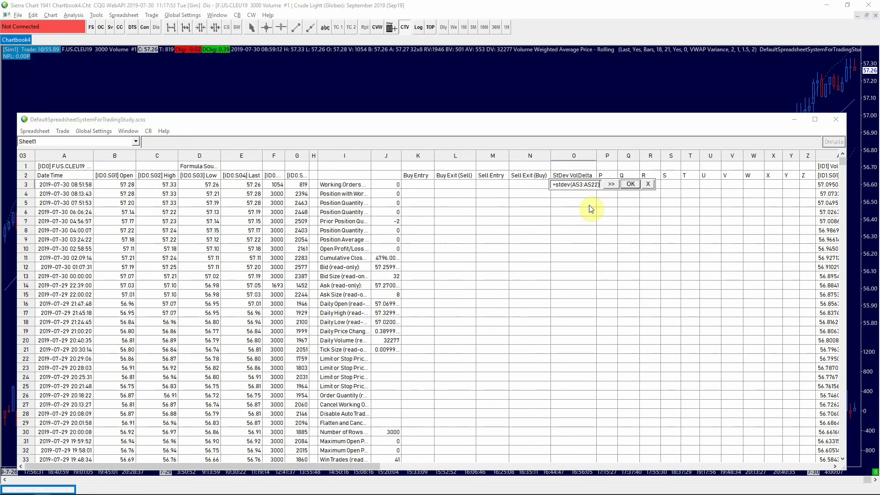
click(630, 183)
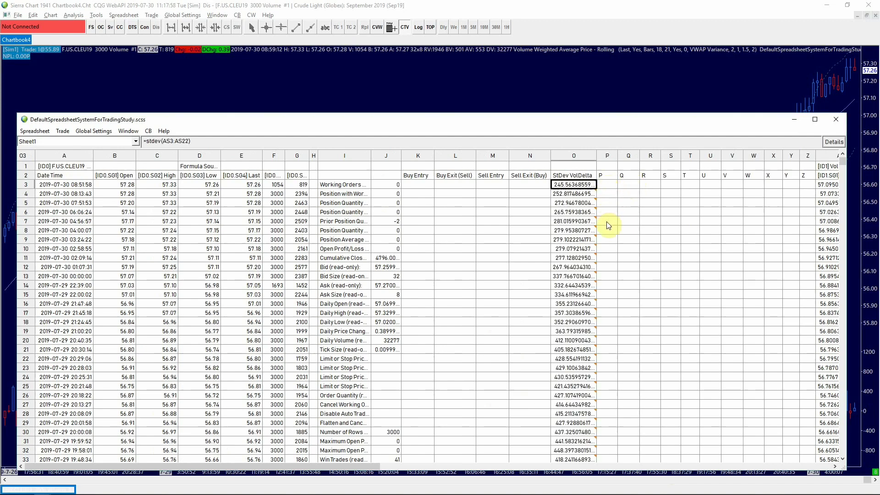
- Enter =AND(AS3<2*O3*-1,E3<AC3) as the Buy Entry formula in K3
double_click(417, 186)
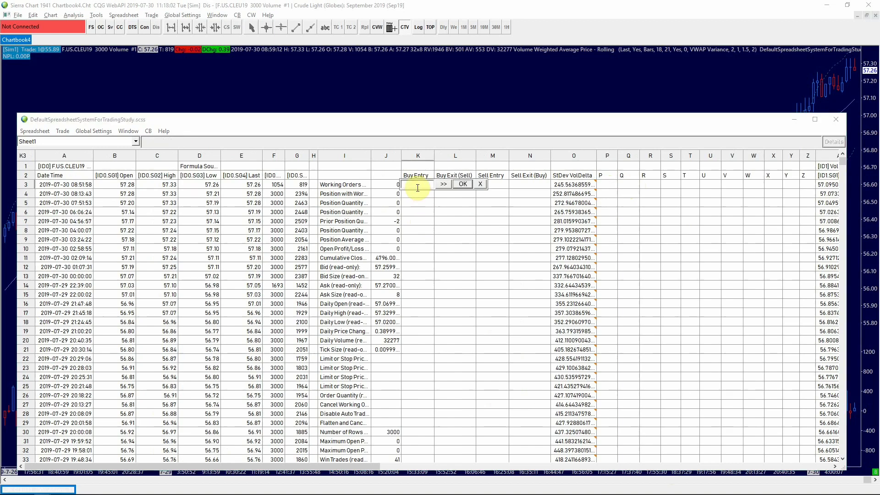
text(=AND()
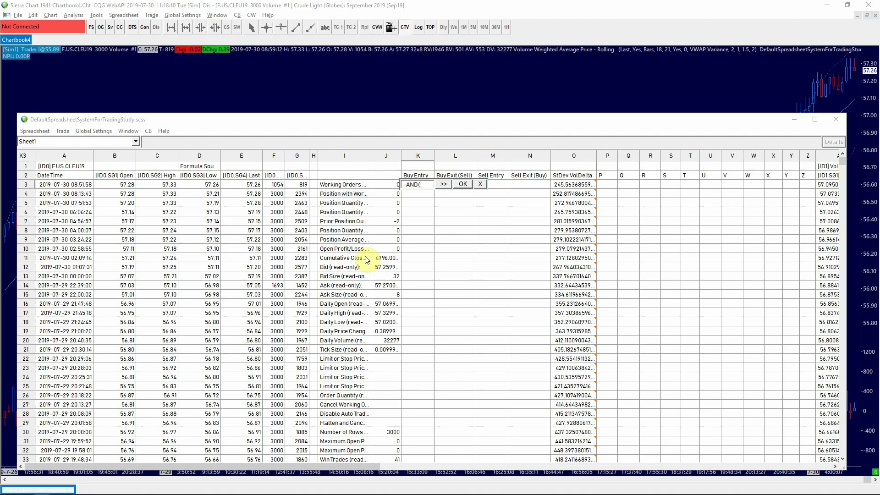
drag(316, 463, 738, 471)
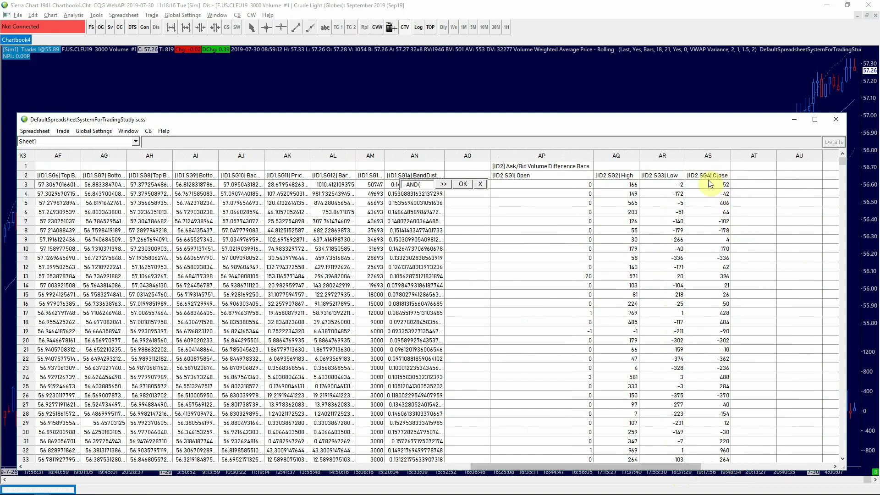
click(709, 188)
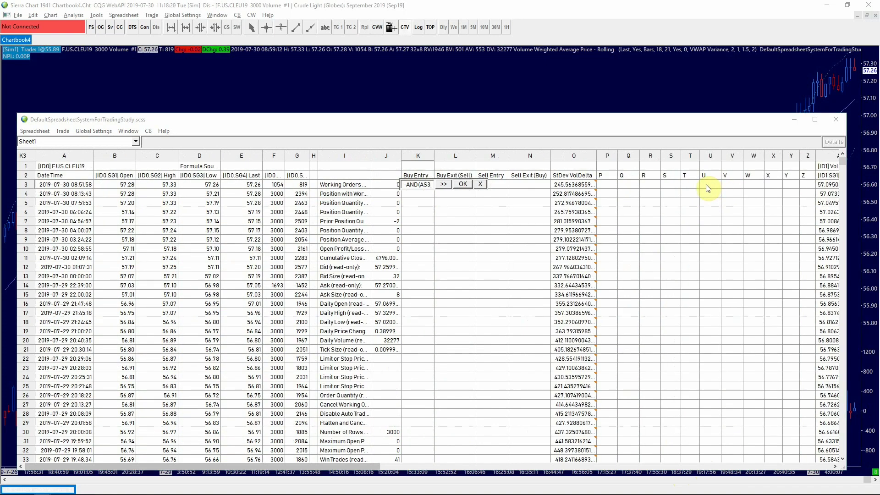
text(<2*)
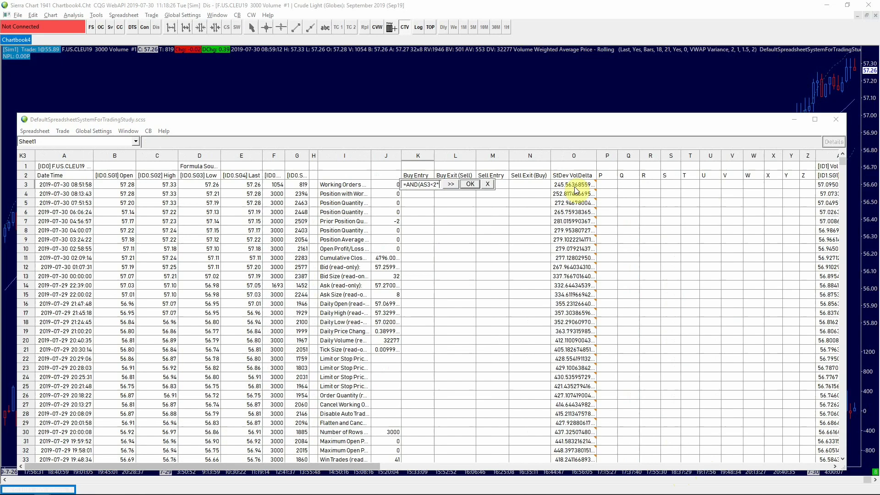
text(O3)
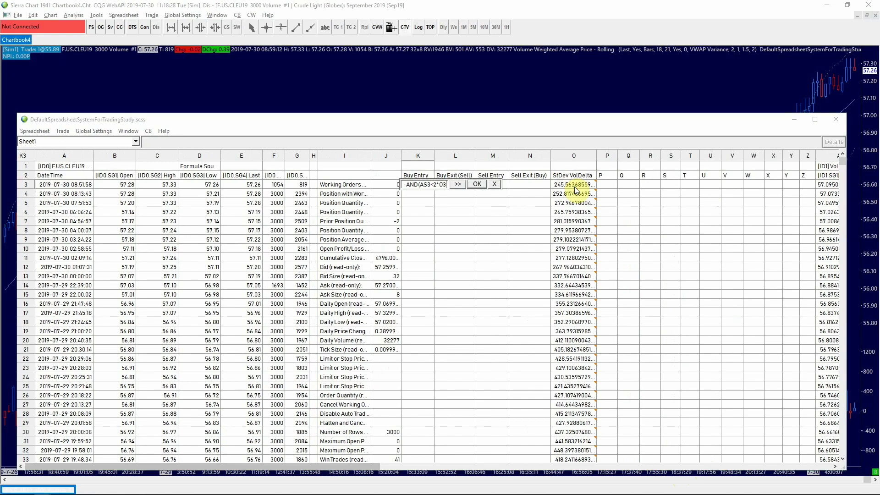
text(*-1)
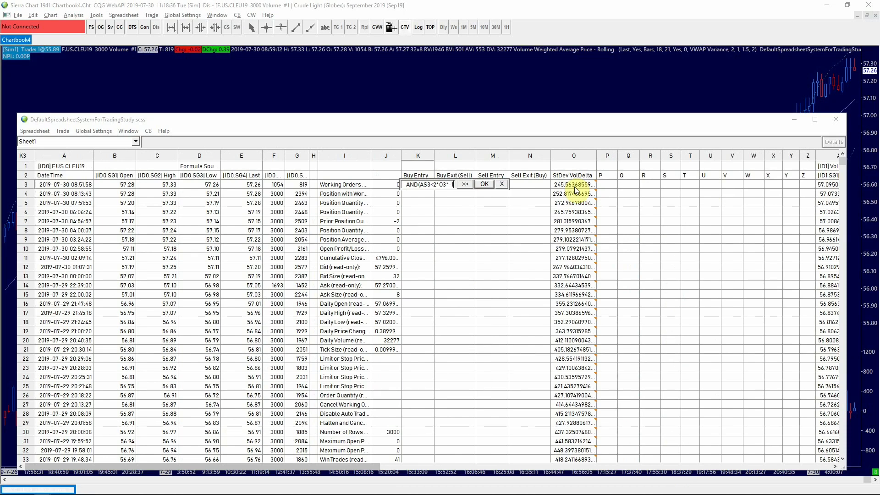
text(,)
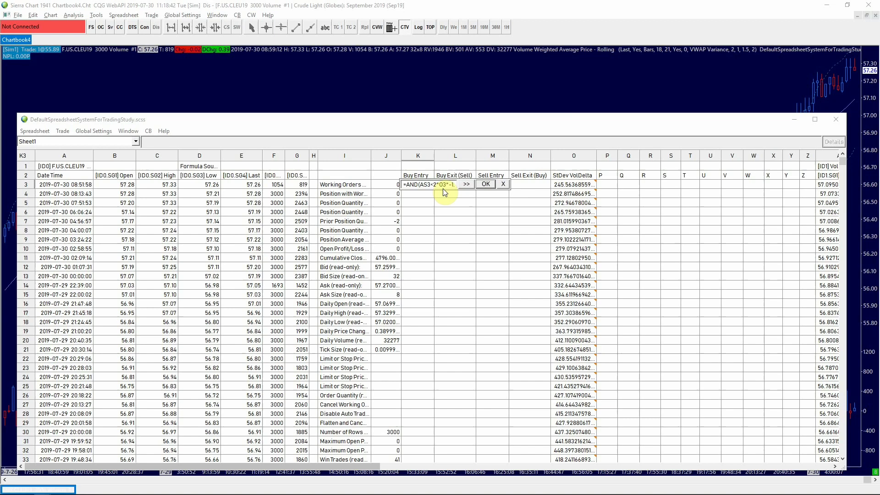
click(234, 184)
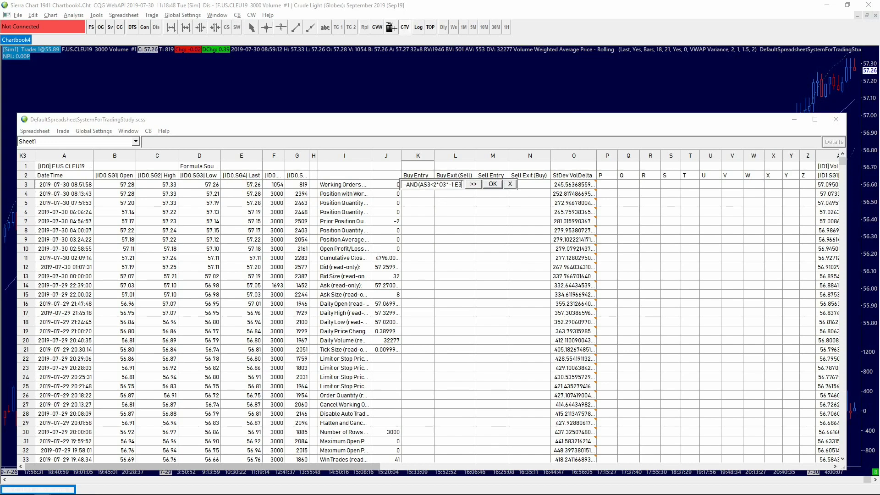
text(<)
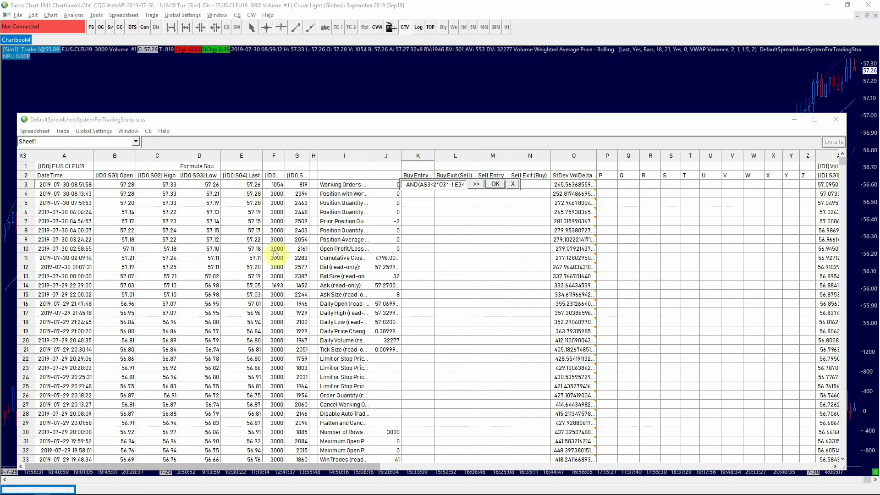
click(348, 465)
drag(348, 465, 401, 469)
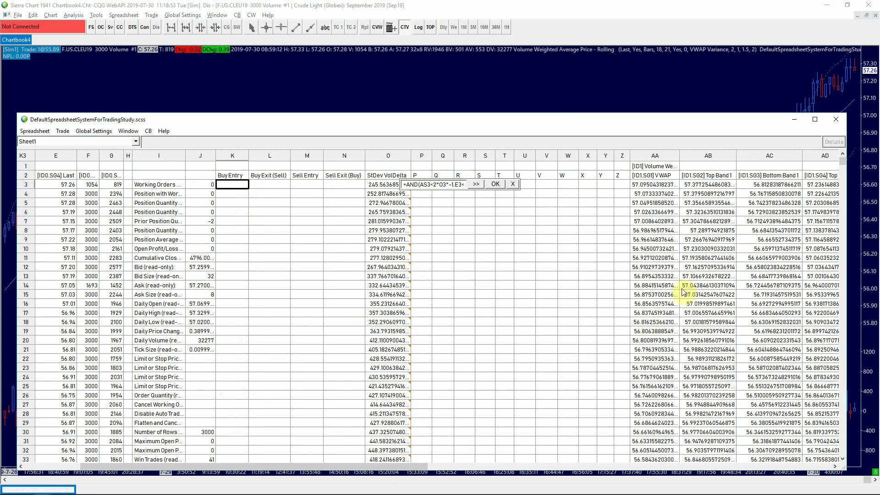
click(769, 187)
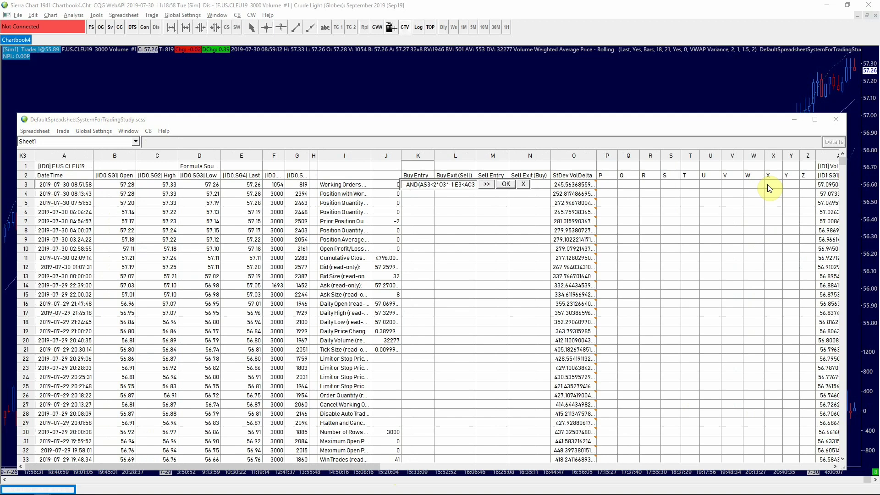
text())
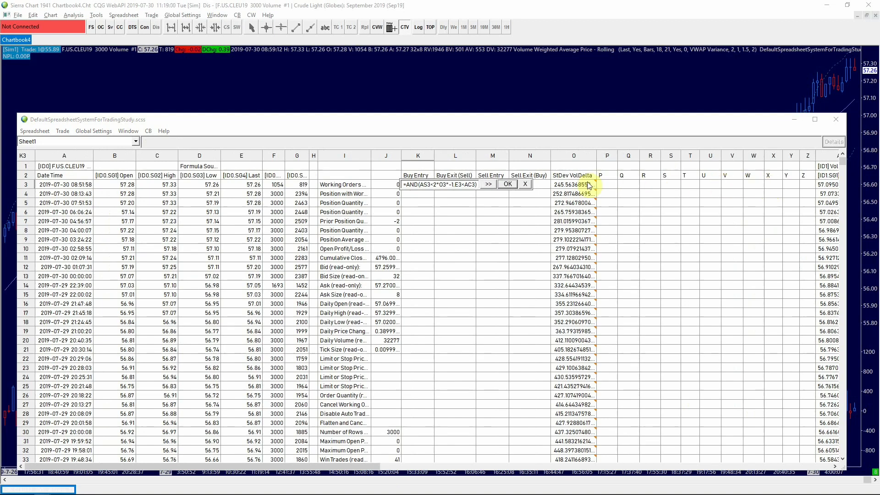
click(505, 188)
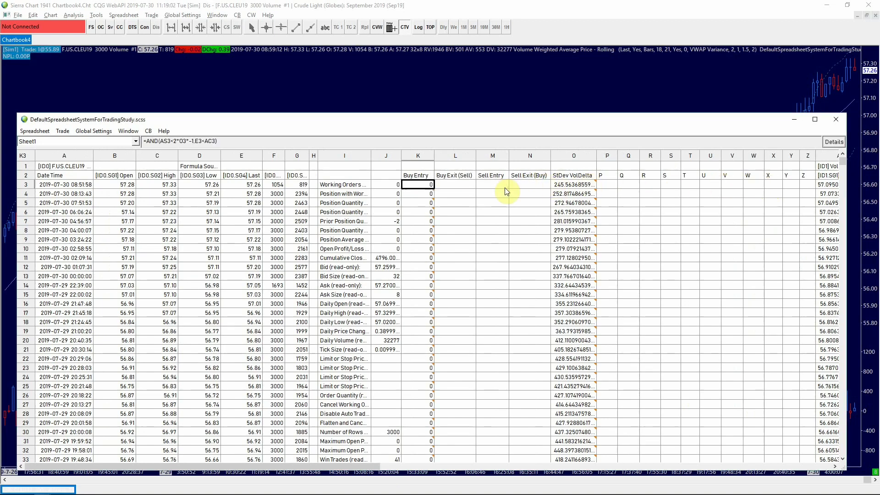
click(436, 91)
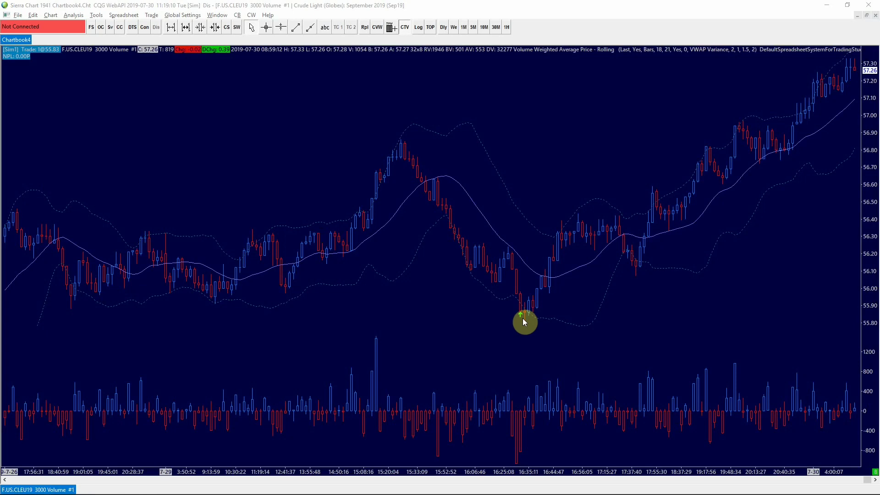
key(ctrl+Tab)
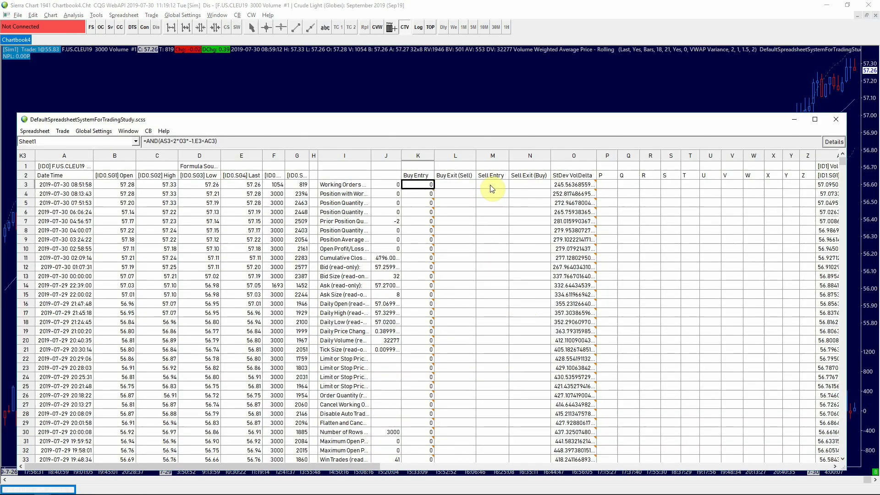
- Begin the Sell Entry formula in M3 with =AND(AS3>2*O3,
double_click(491, 185)
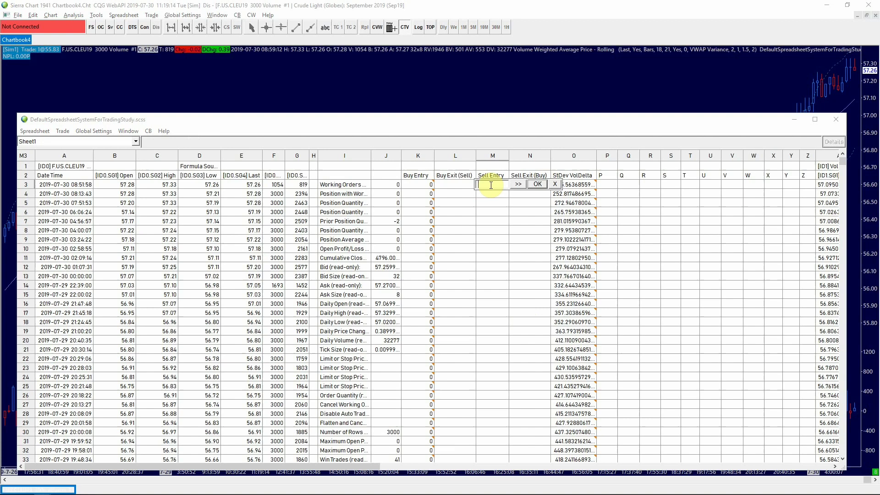
text(=)
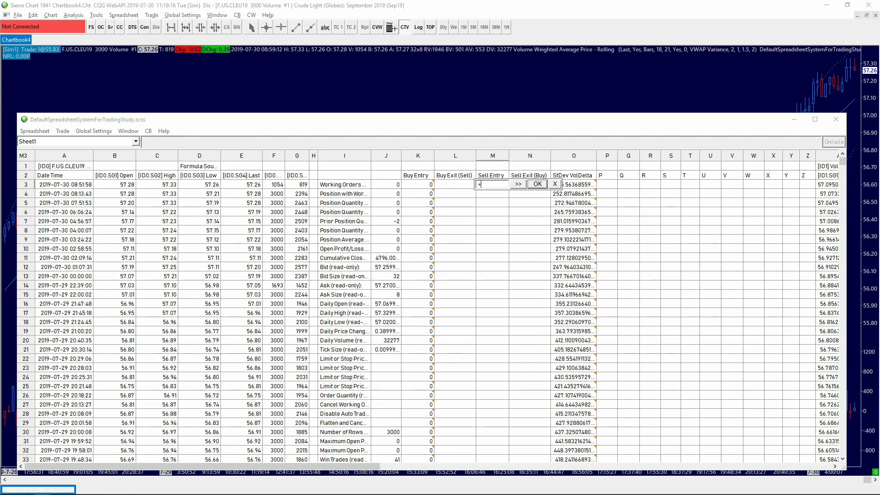
text(AND()
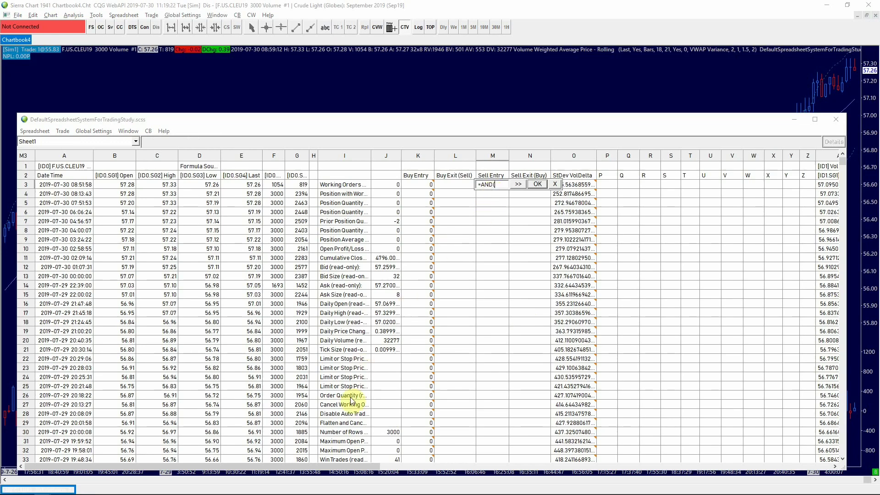
drag(351, 466, 761, 453)
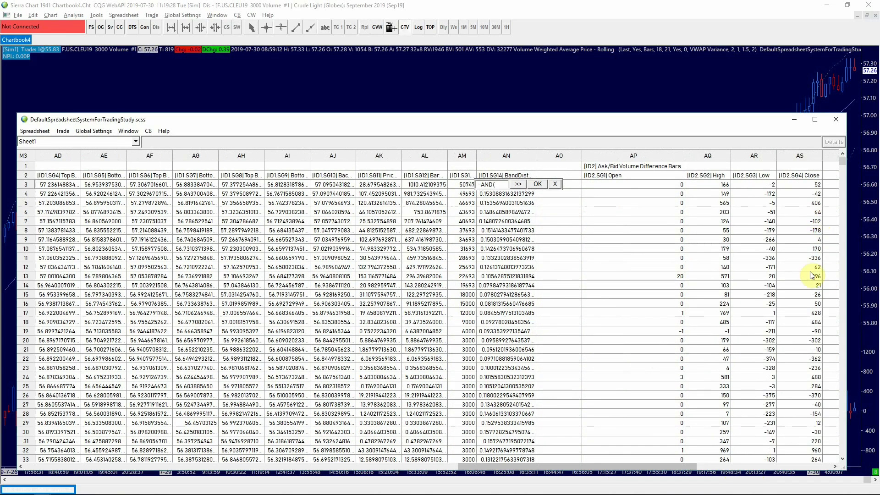
click(806, 184)
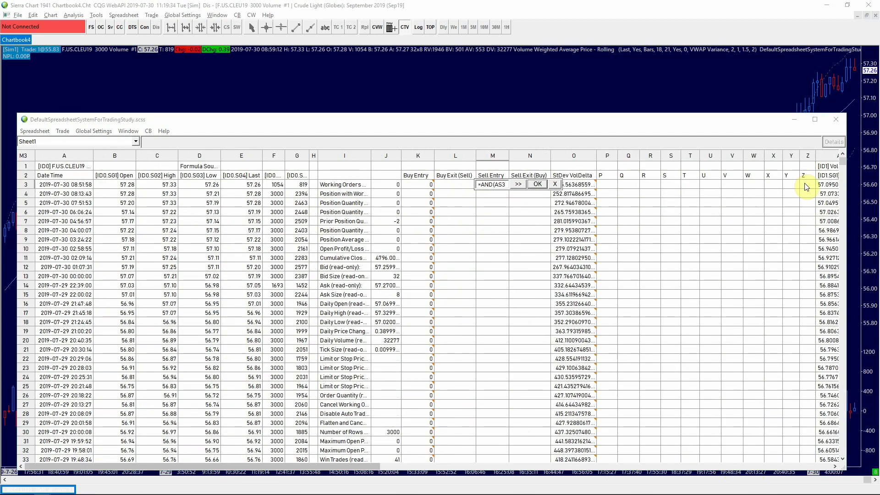
text(>)
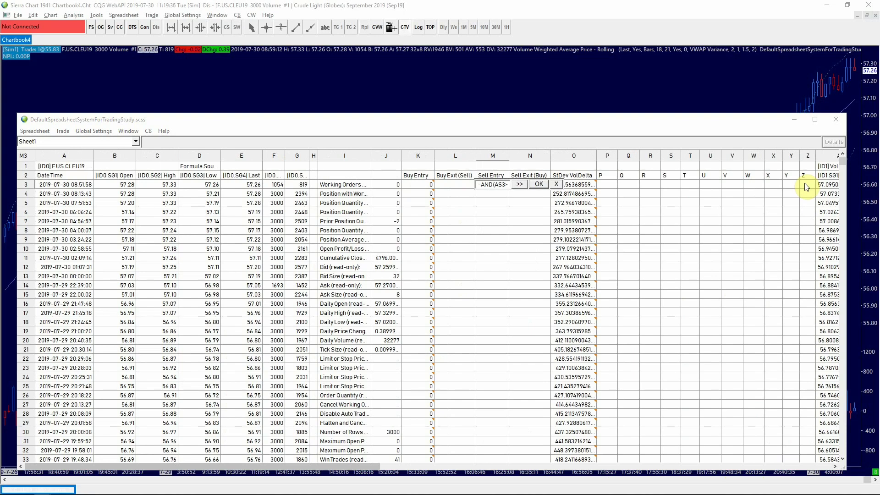
text(2*)
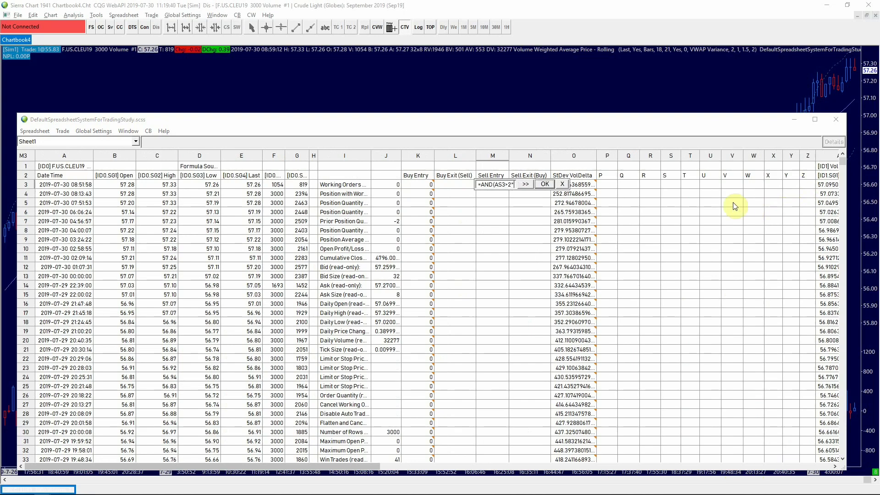
click(591, 186)
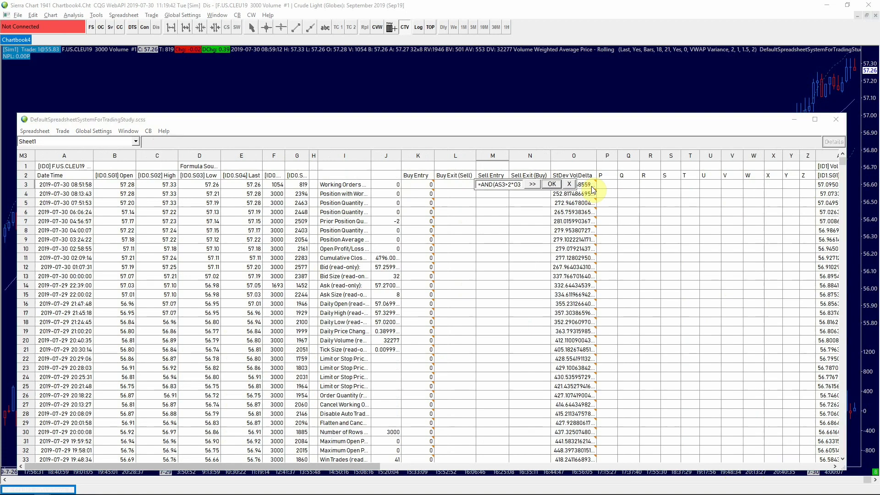
text(,)
- Finish it with E3>AB3, commit, and return to the spreadsheet window
click(253, 185)
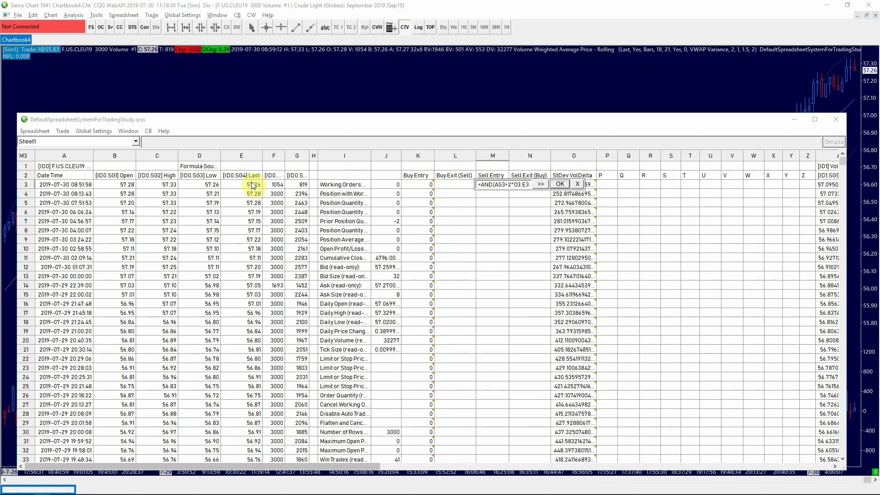
text(>)
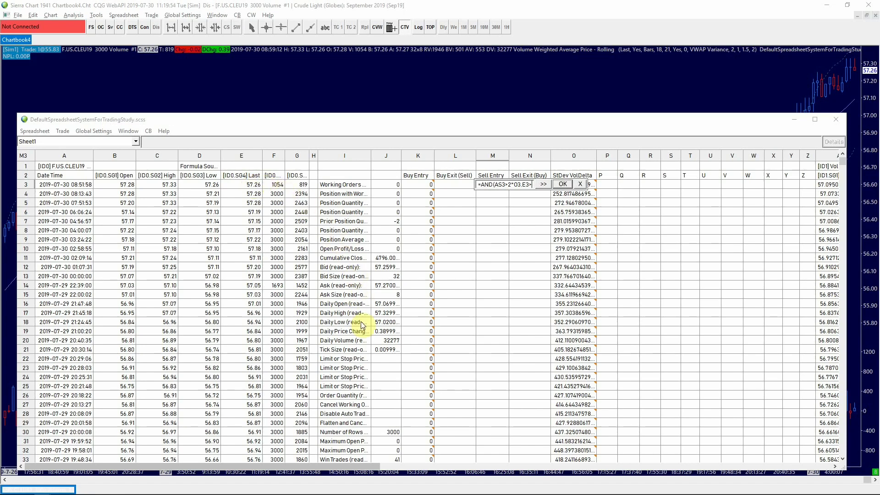
drag(351, 466, 379, 465)
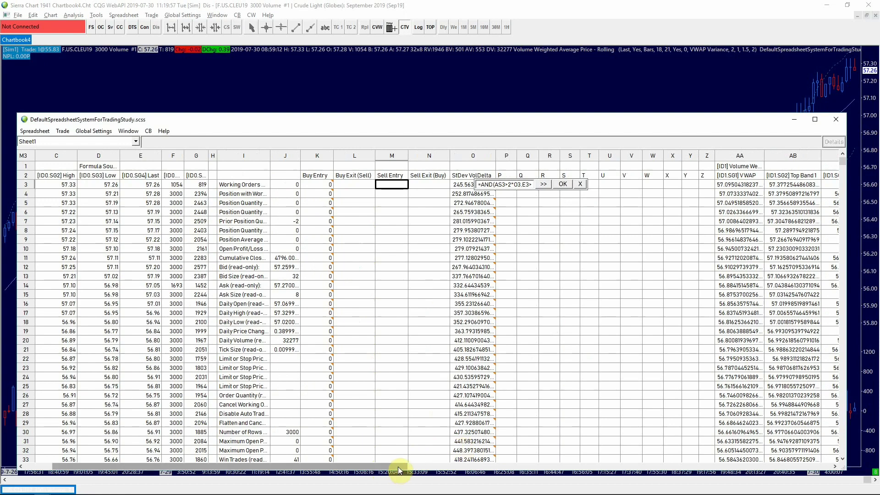
click(785, 186)
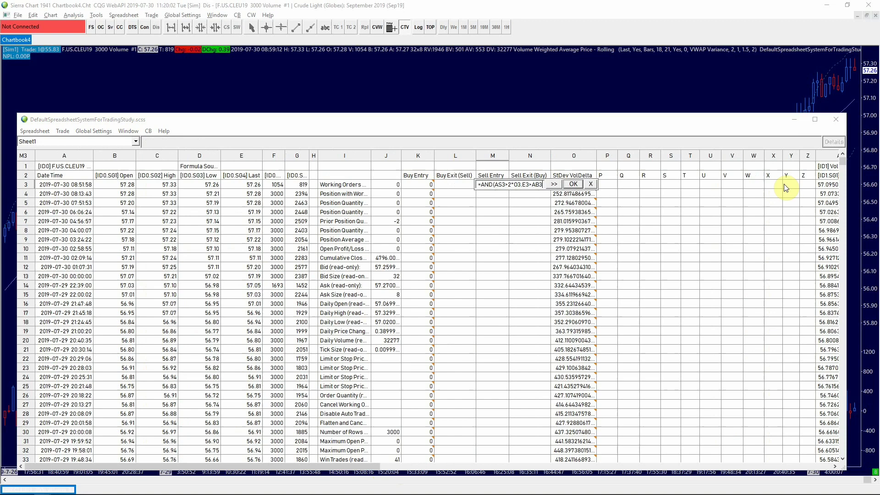
text())
click(580, 184)
click(498, 89)
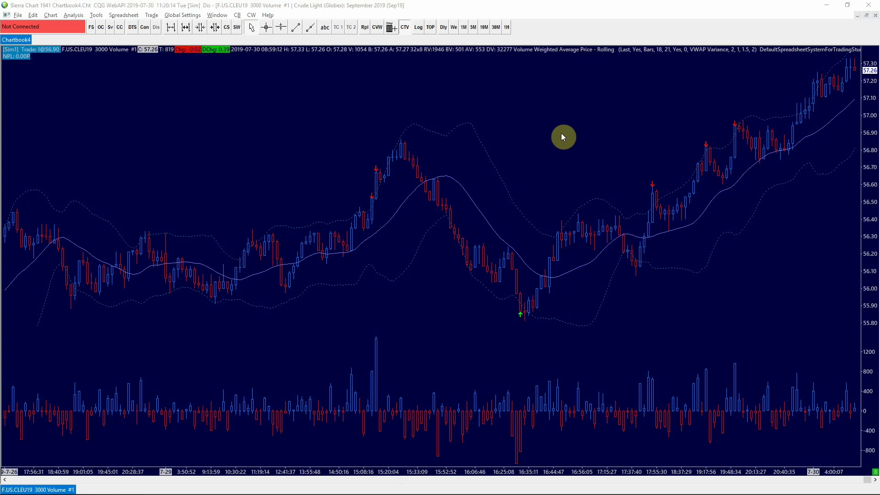
key(ctrl+Tab)
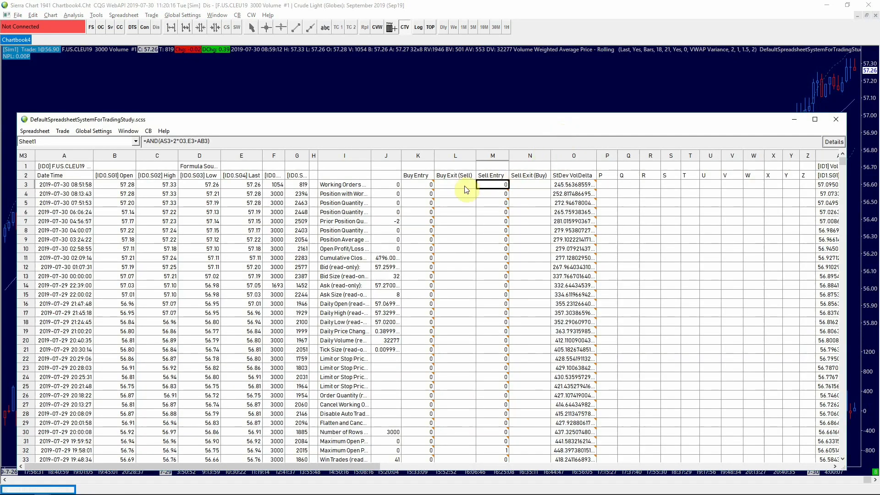
- Enter =E3>AA3 as the Buy Exit formula in L3, then begin editing N3
double_click(455, 186)
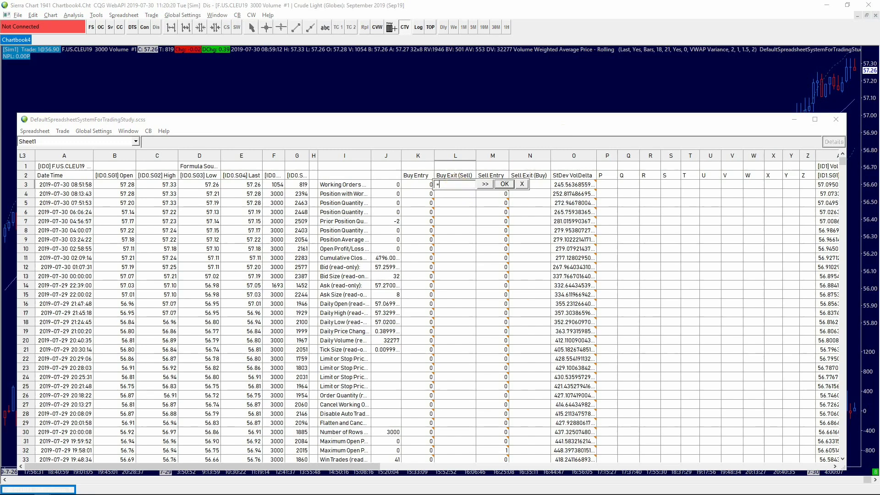
click(251, 185)
text(>)
click(821, 184)
click(501, 185)
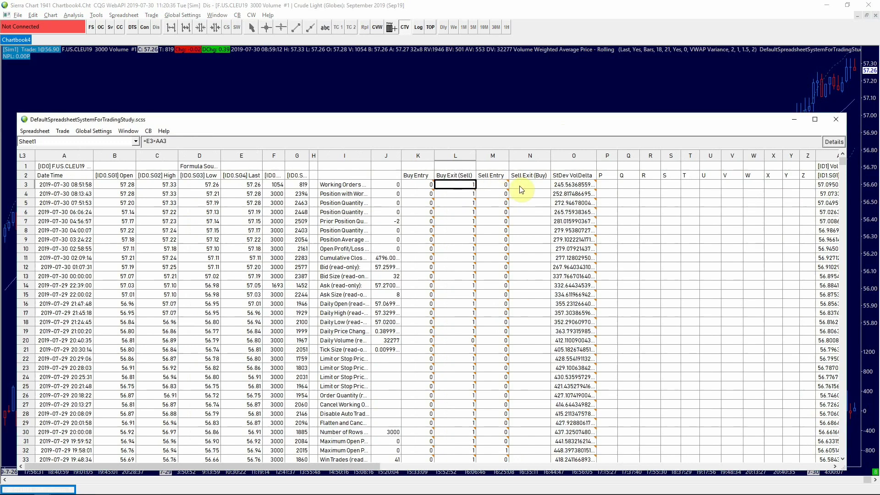
click(521, 188)
click(520, 186)
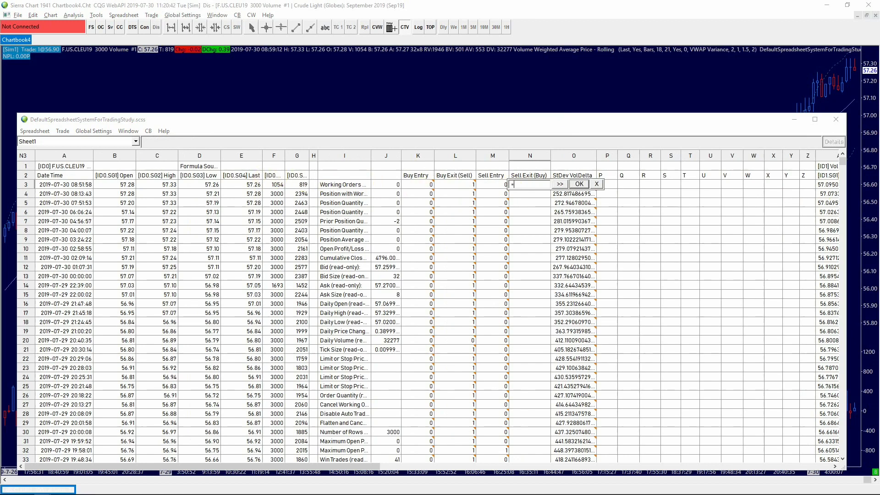
- Enter =E3<AA3 as the Sell Exit formula in N3
click(229, 183)
text(<)
click(819, 185)
click(580, 184)
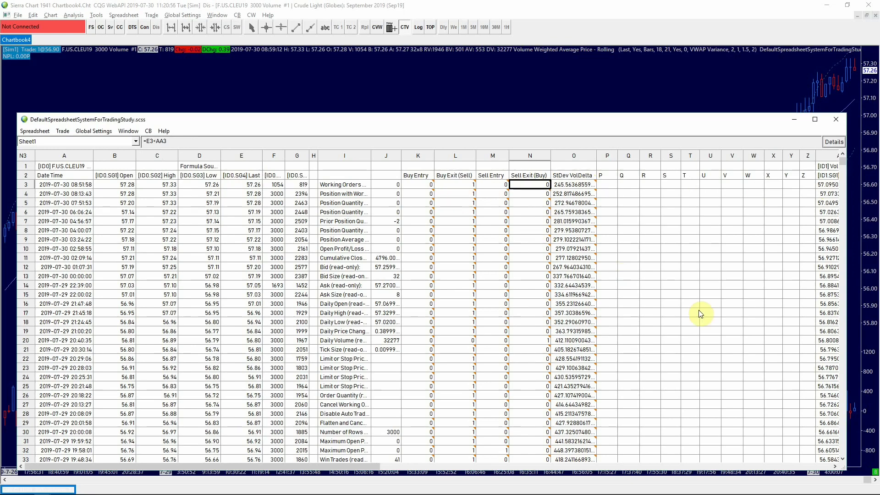
click(844, 398)
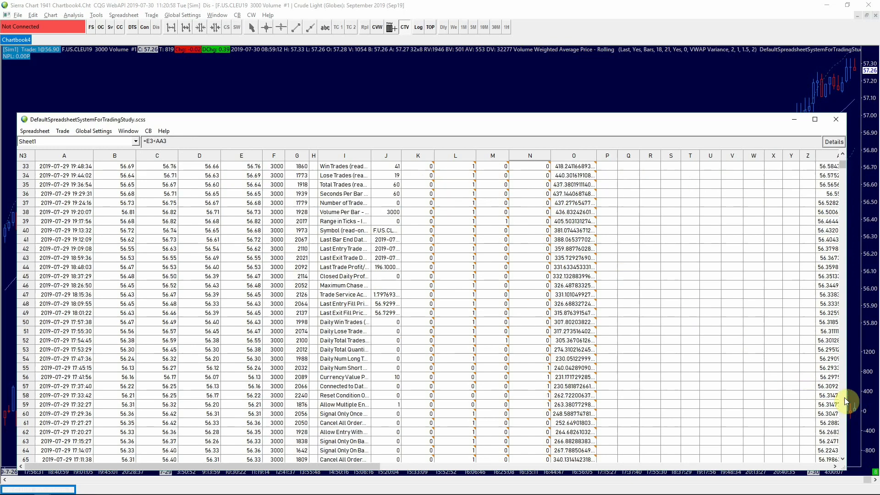
- Select from row 106 down to the sheet's end and clear those blank cells
click(844, 397)
click(844, 397)
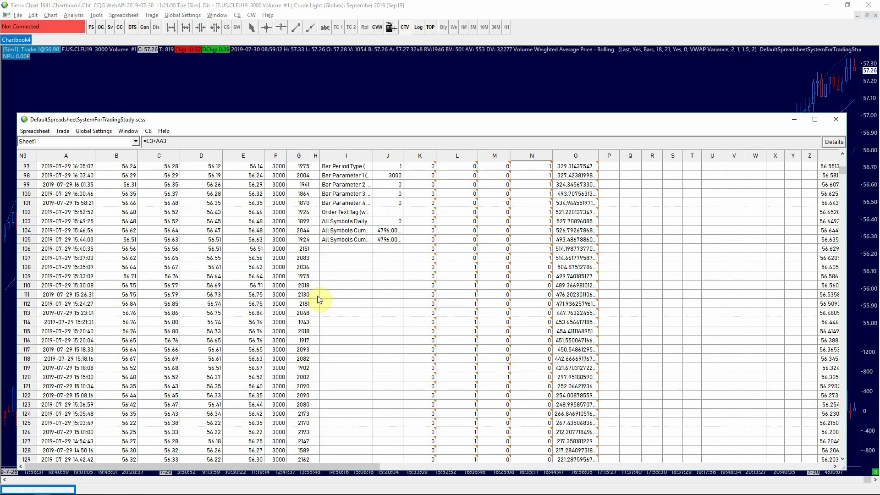
click(26, 249)
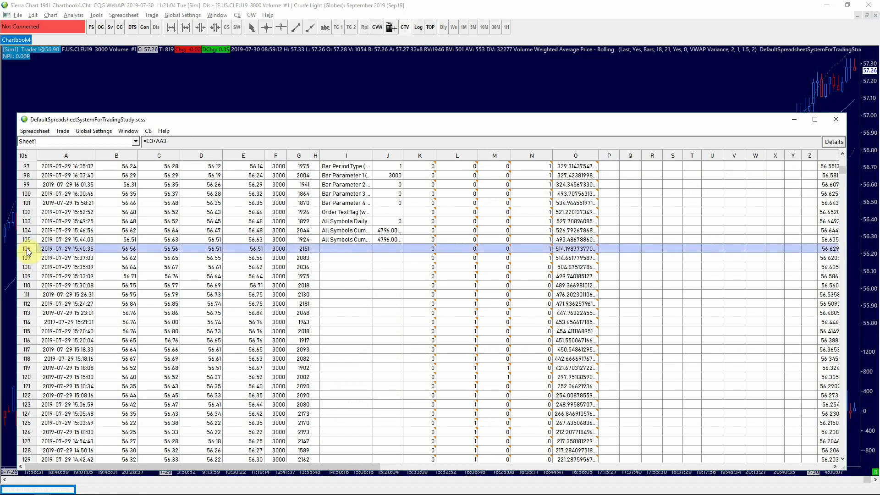
key(ctrl+Down)
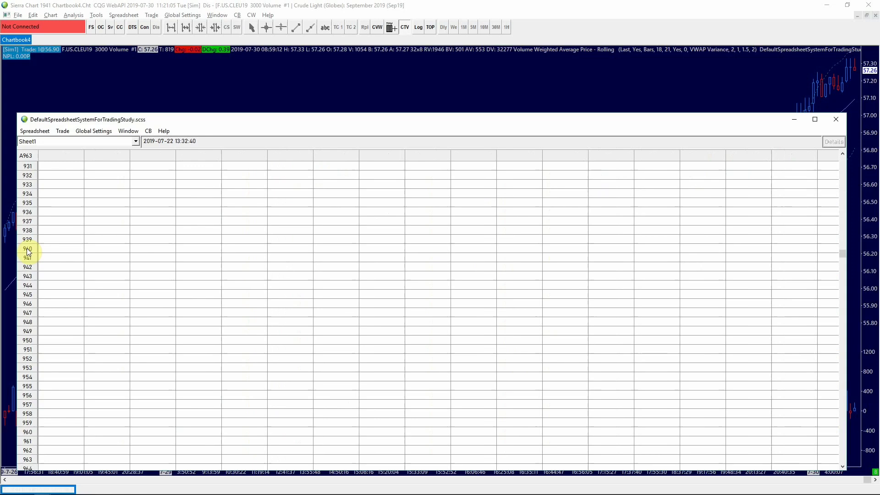
key(ctrl+Down)
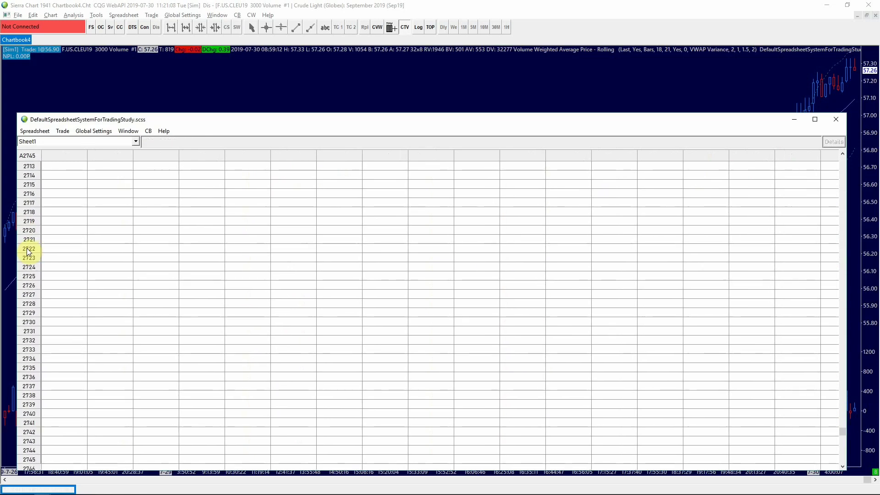
key(ctrl+Down)
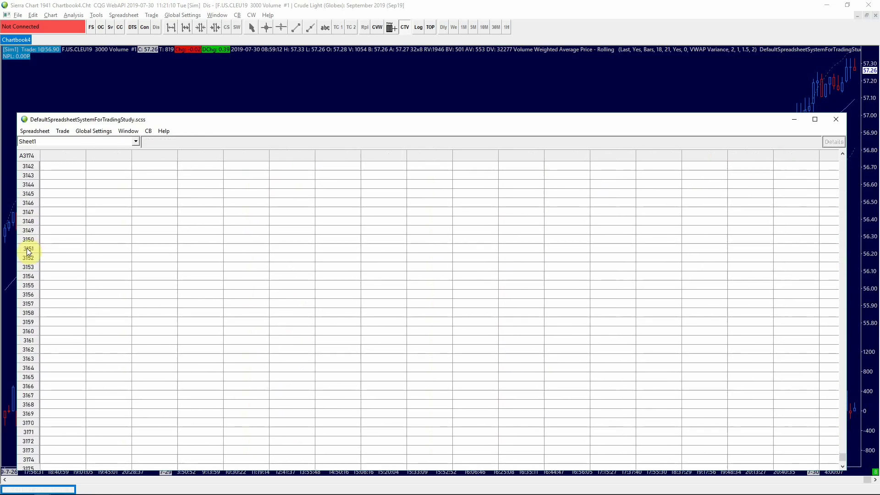
right_click(87, 228)
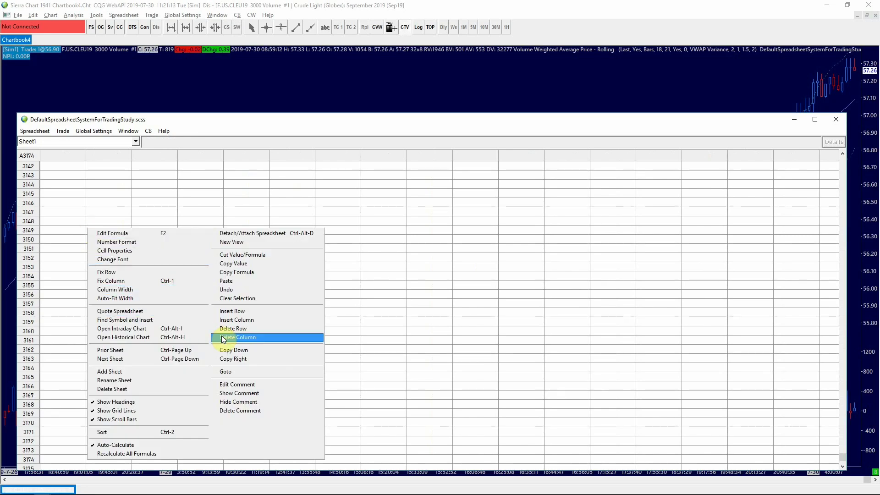
click(241, 299)
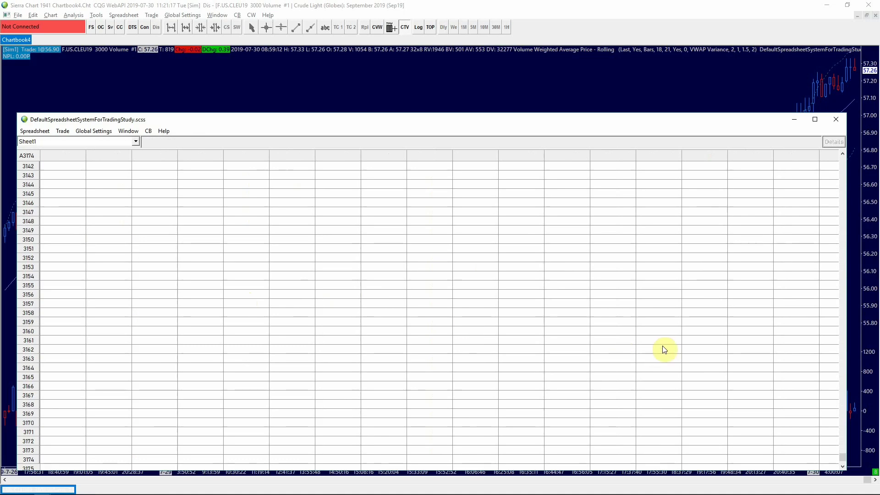
drag(843, 461, 843, 158)
- Empty spreadsheet columns AD through AN, leaving only the VWAP and band columns AA–AC
click(59, 168)
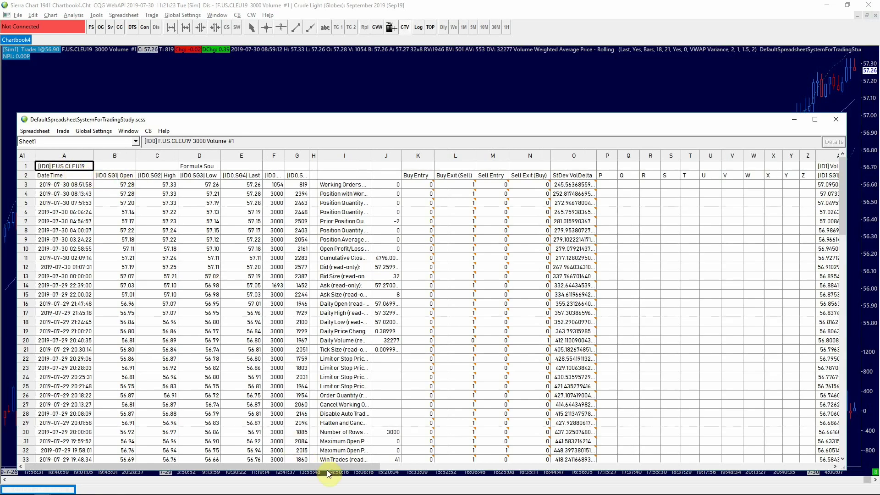
drag(323, 464, 600, 480)
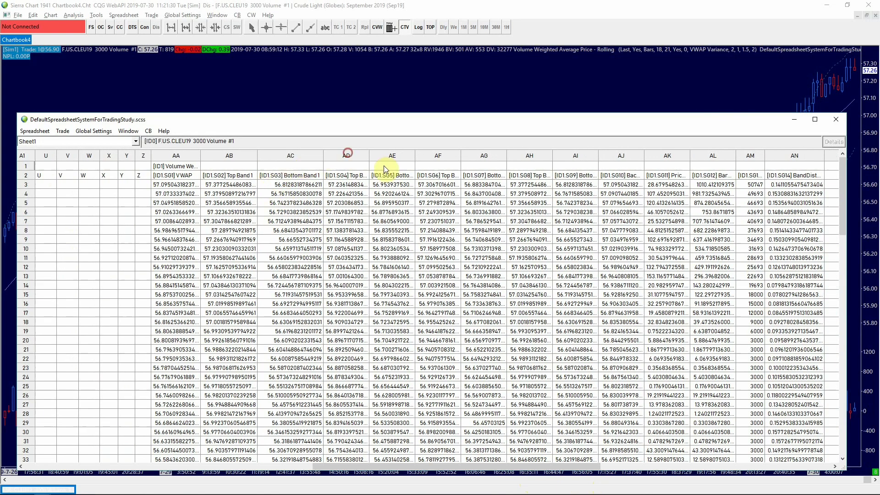
drag(347, 156, 638, 168)
shift+click(794, 155)
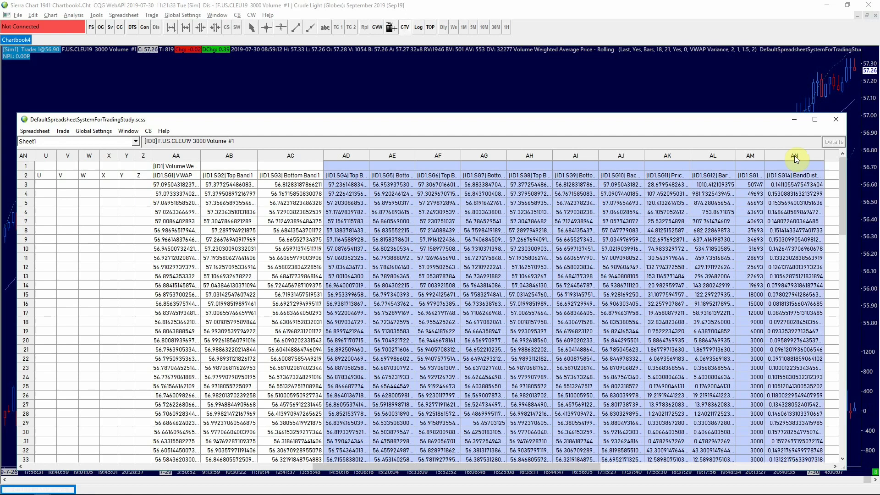
right_click(586, 224)
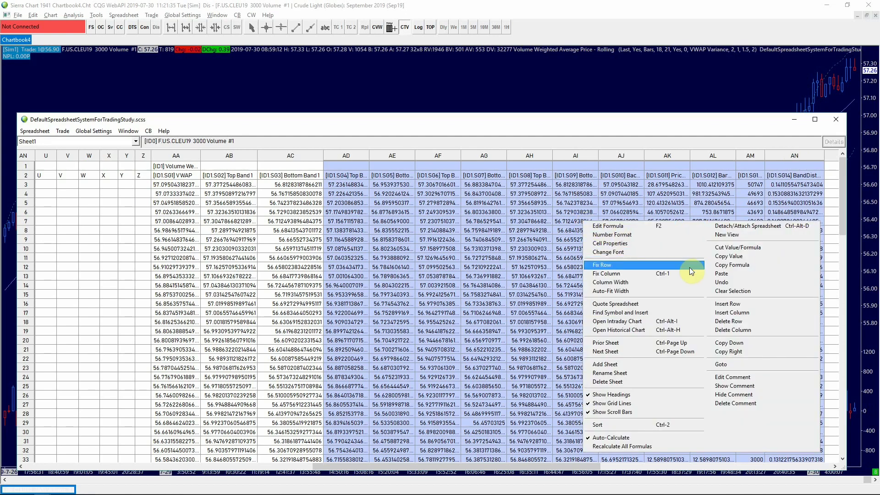
click(732, 291)
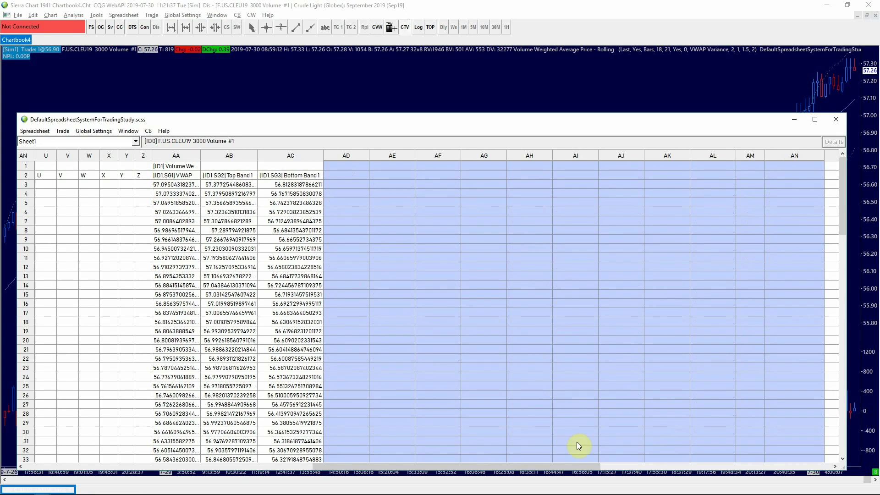
drag(563, 464, 240, 461)
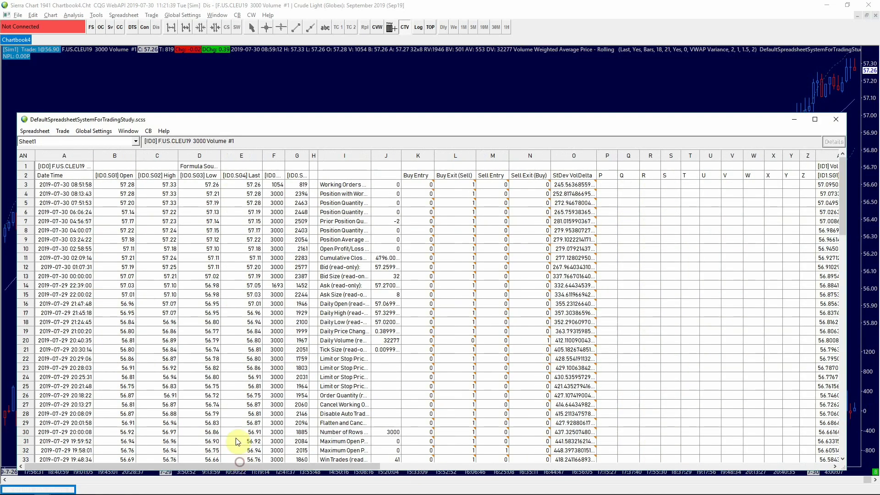
- Run a bar-based AutoTrade back test, clearing old trade data and using a 250-bar increment
click(216, 79)
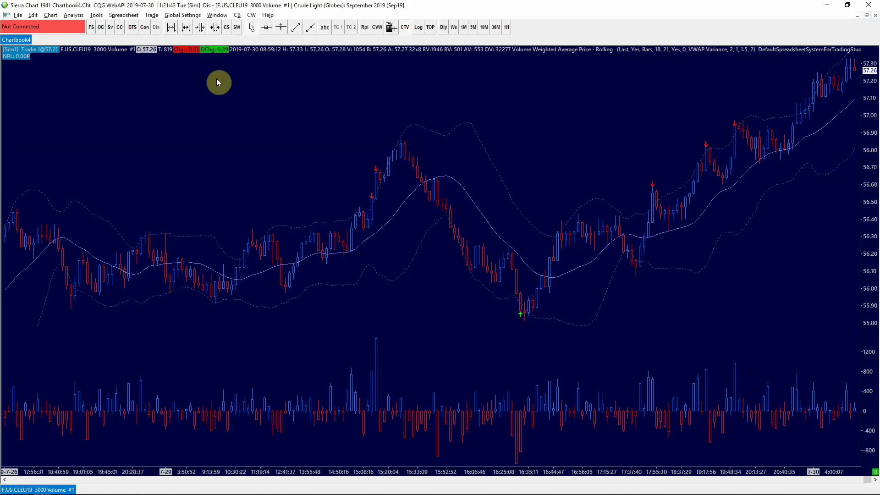
click(153, 15)
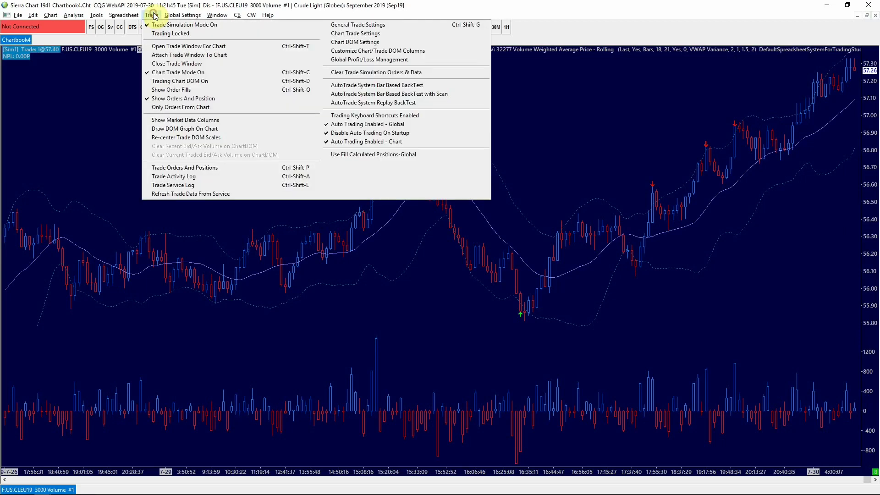
click(397, 89)
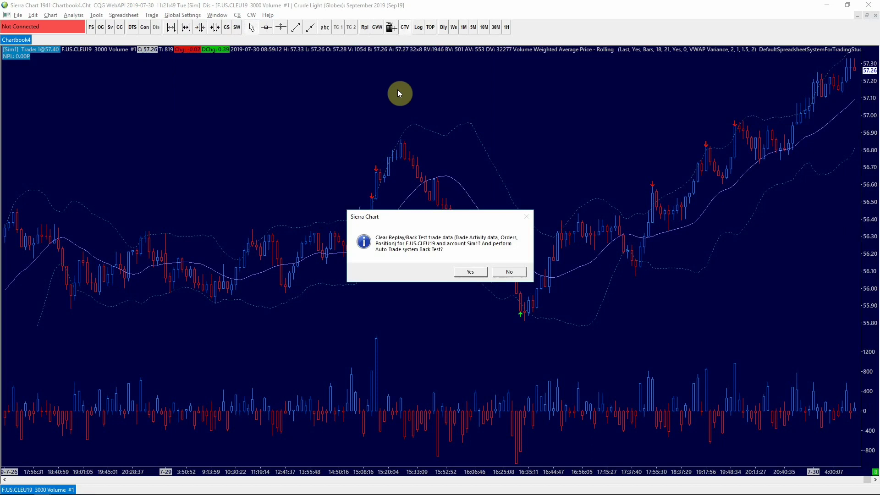
click(471, 272)
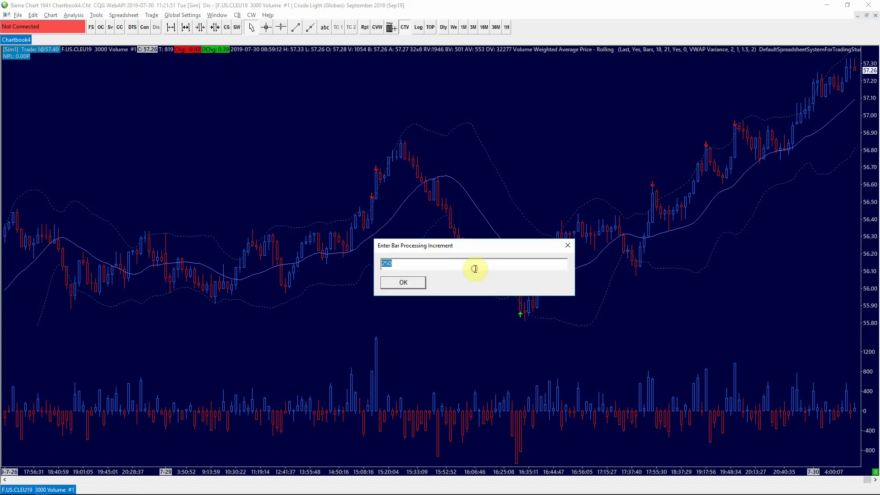
click(402, 282)
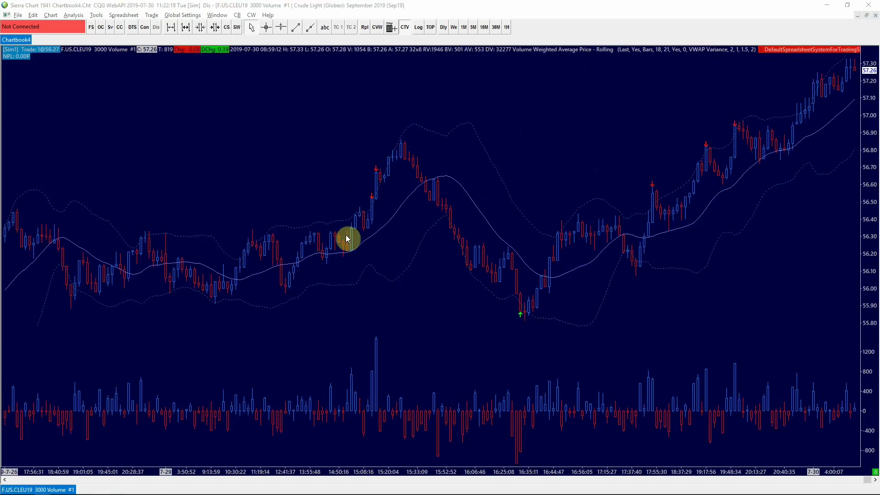
- Show the Trade Activity Log statistics: 60 trades, 4796.00 closed profit, profit factor 2.19
click(152, 15)
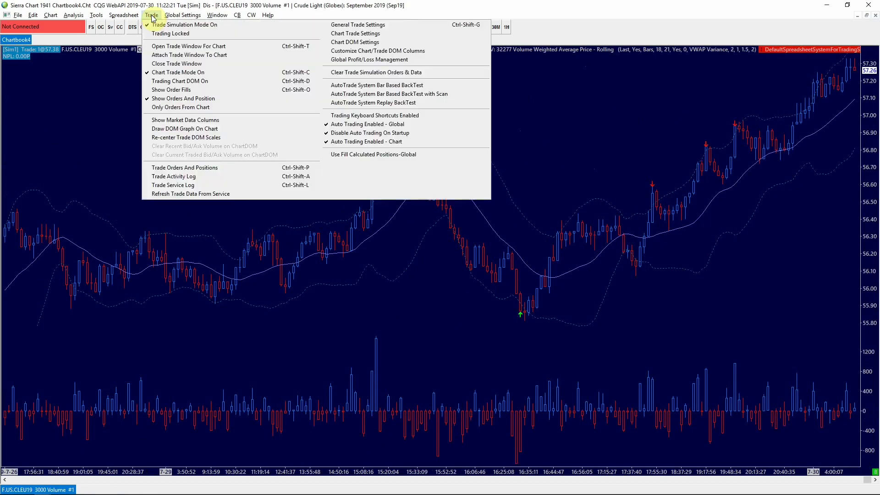
click(166, 177)
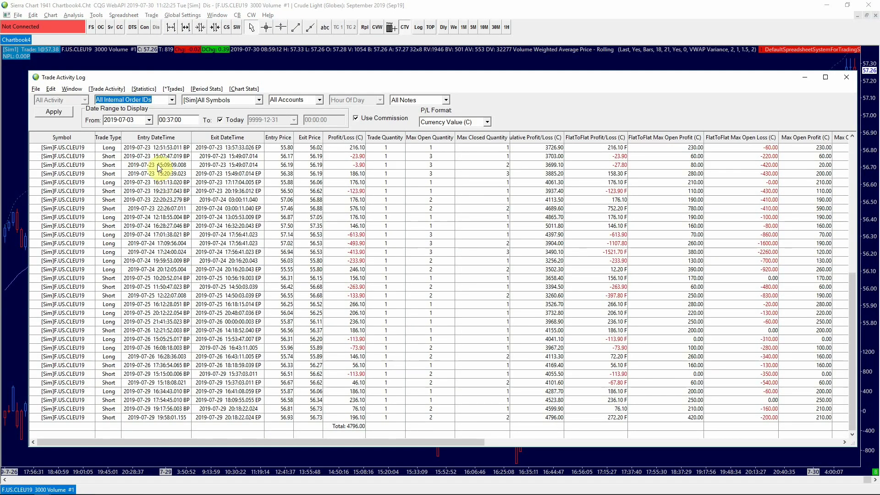
click(137, 90)
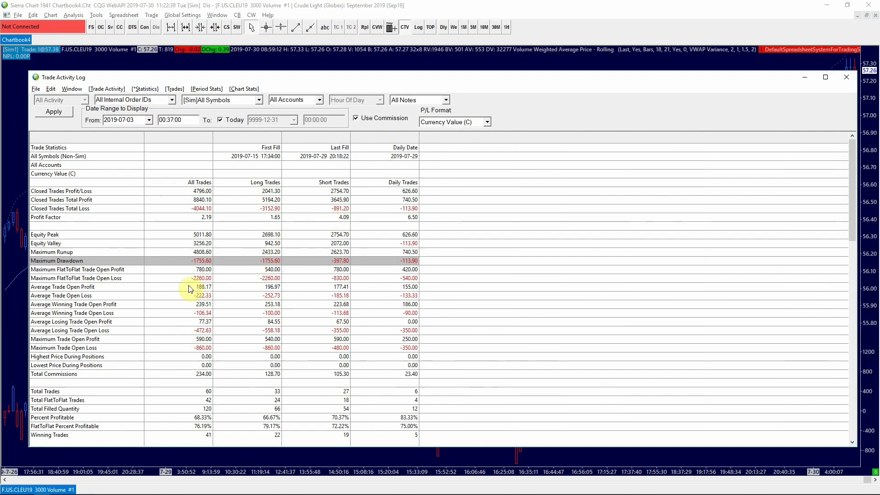
- Scroll down the statistics and highlight the Percent Profitable row showing 68.33%
scroll(172, 292, down, 1)
scroll(172, 293, down, 2)
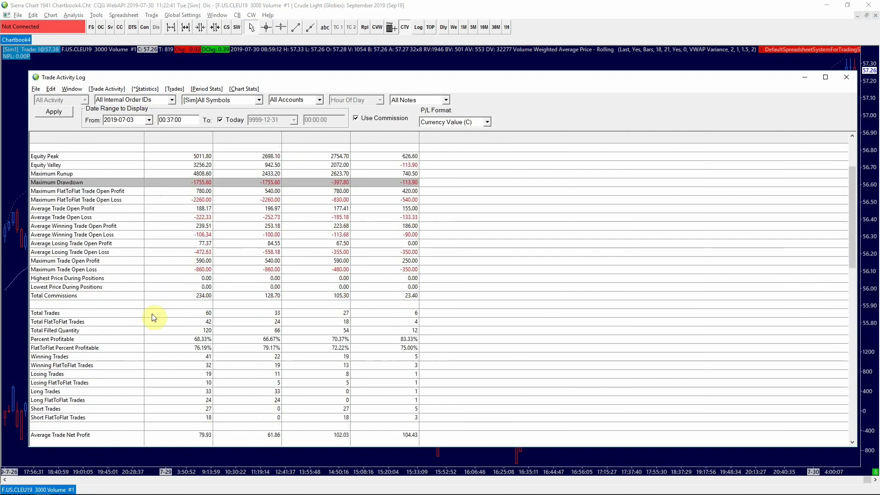
click(39, 340)
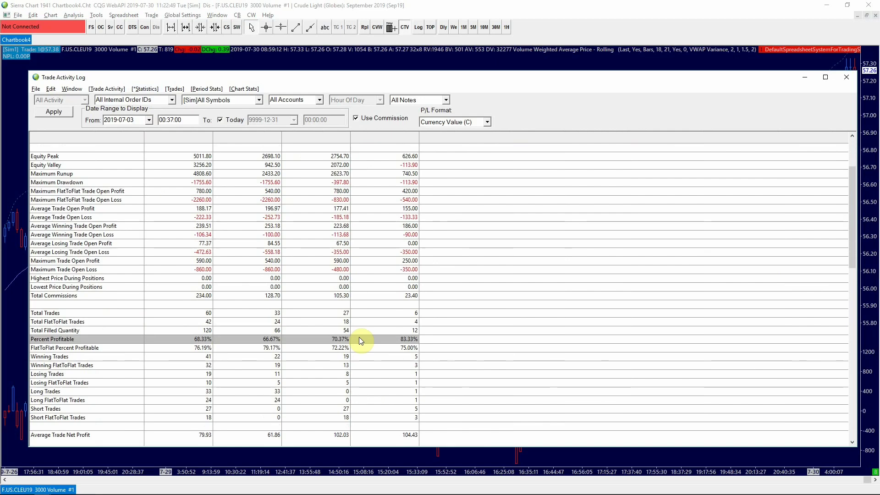
- Return to the Trades list showing each trade's entry and exit prices, totalling 4796.00
scroll(360, 339, down, 4)
scroll(360, 340, down, 3)
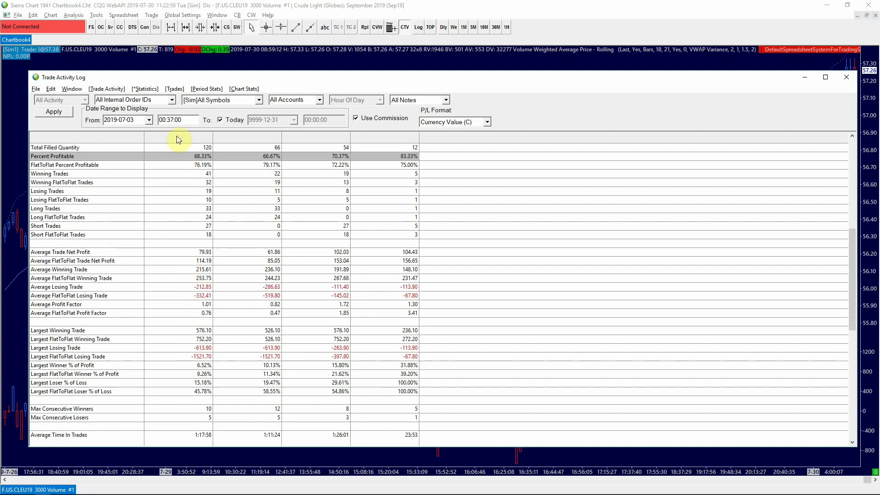
click(177, 90)
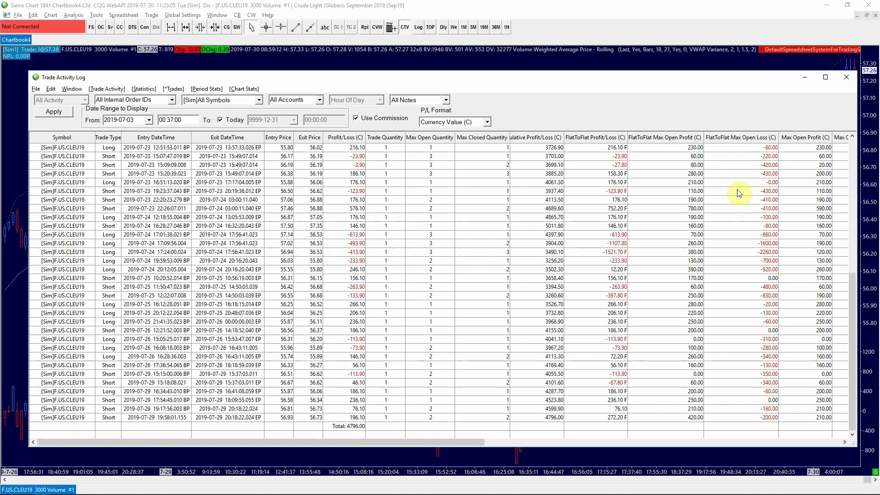
- Select the -2260.00 trade, review the 17:00 hour in Period Stats, then return to Statistics
click(763, 254)
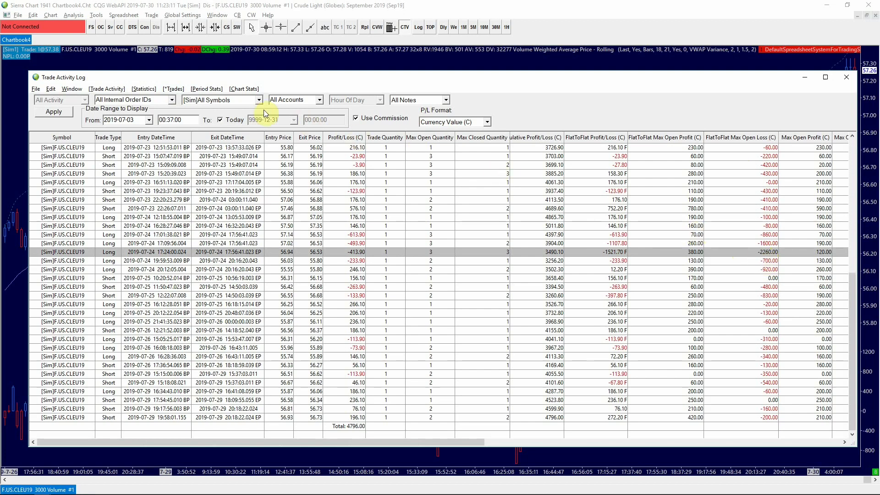
click(208, 89)
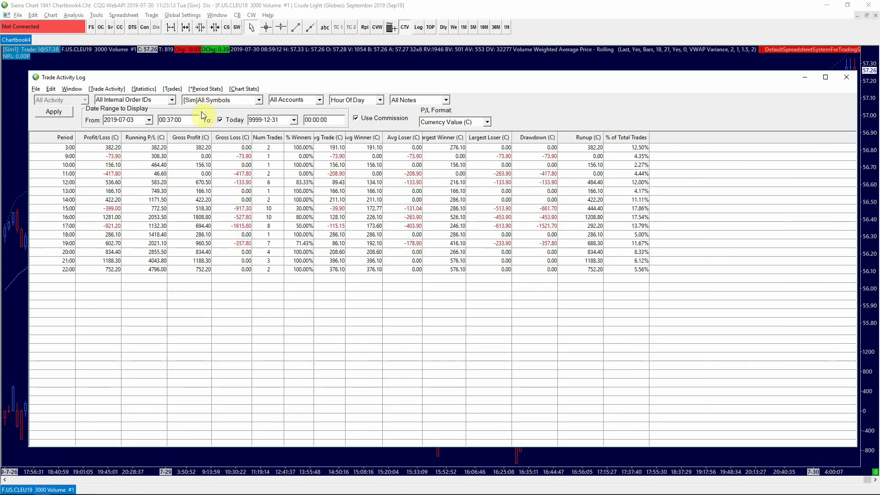
click(53, 225)
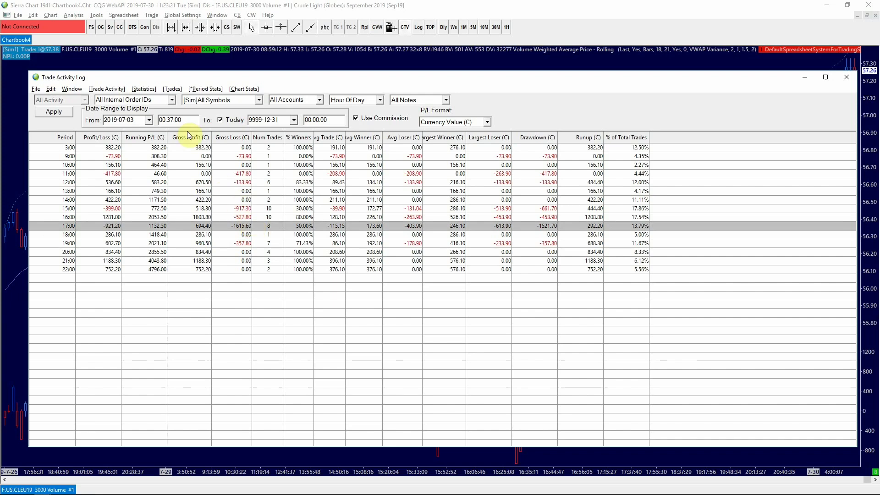
click(149, 89)
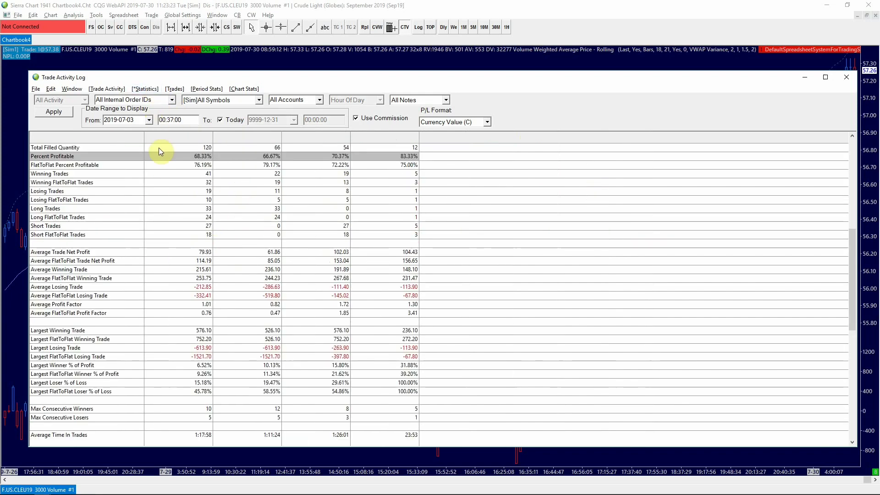
scroll(170, 216, up, 10)
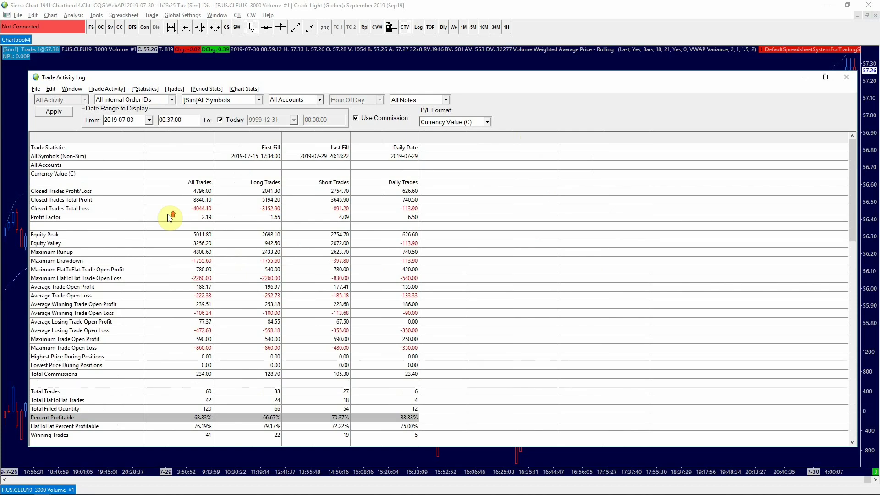